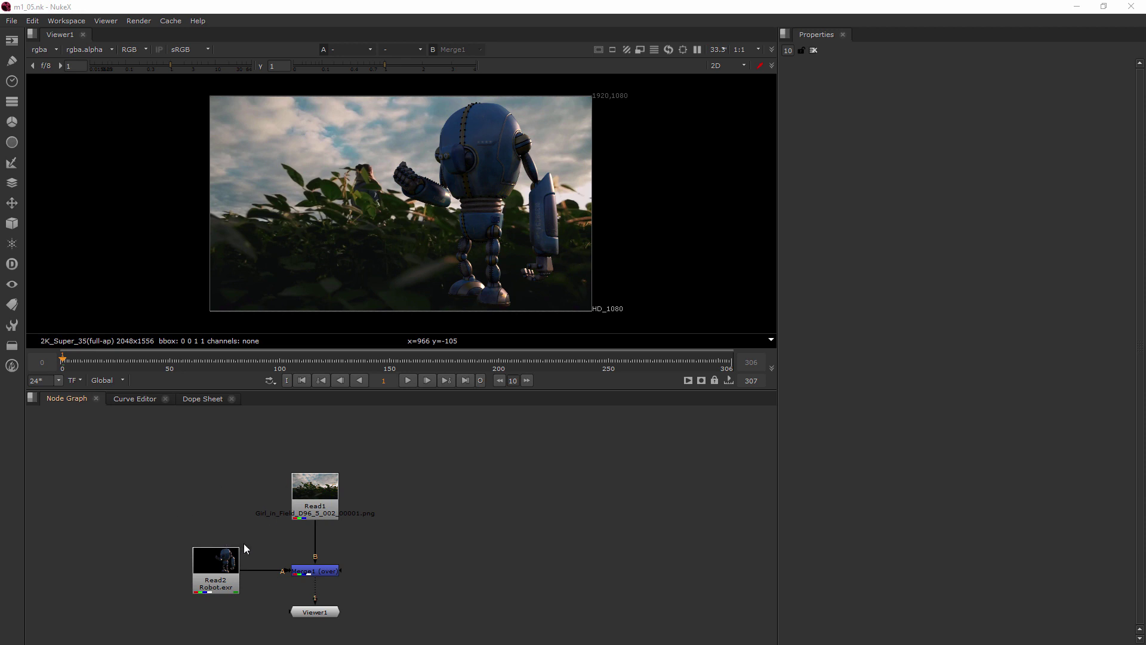
Step: Examine the channel indicators on the Read2 Robot.exr node in the node graph
{"action": "middle_click_drag", "start_coordinate": [216, 567], "coordinate": [242, 508]}
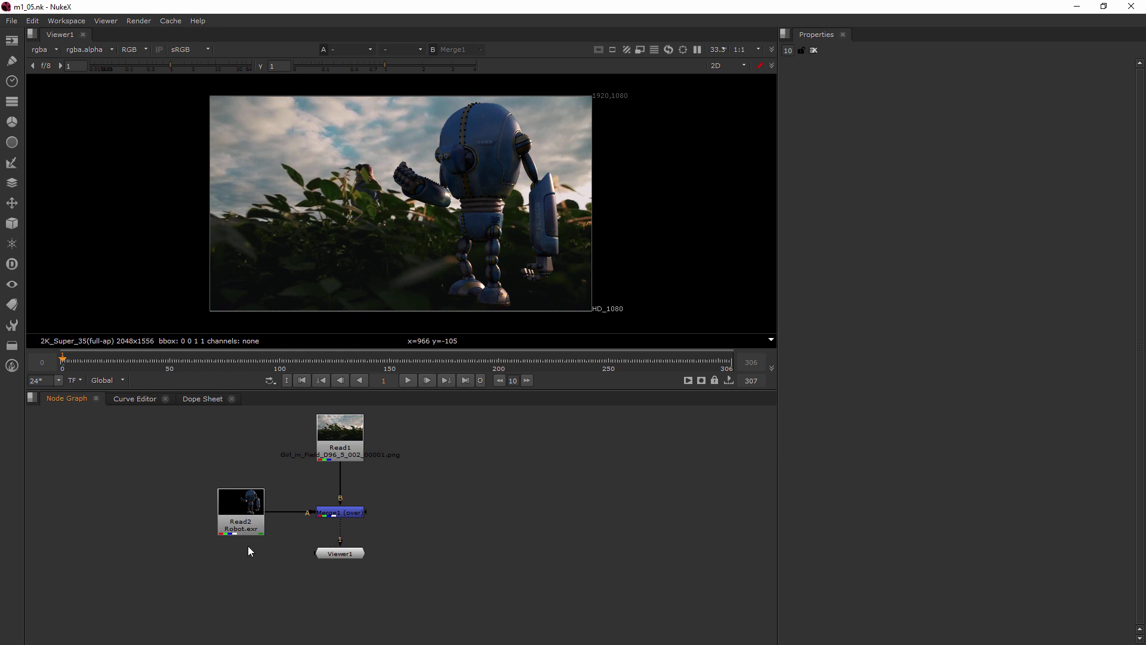
{"action": "scroll", "coordinate": [233, 537], "scroll_direction": "up", "scroll_amount": 5}
{"action": "scroll", "coordinate": [232, 533], "scroll_direction": "up", "scroll_amount": 2}
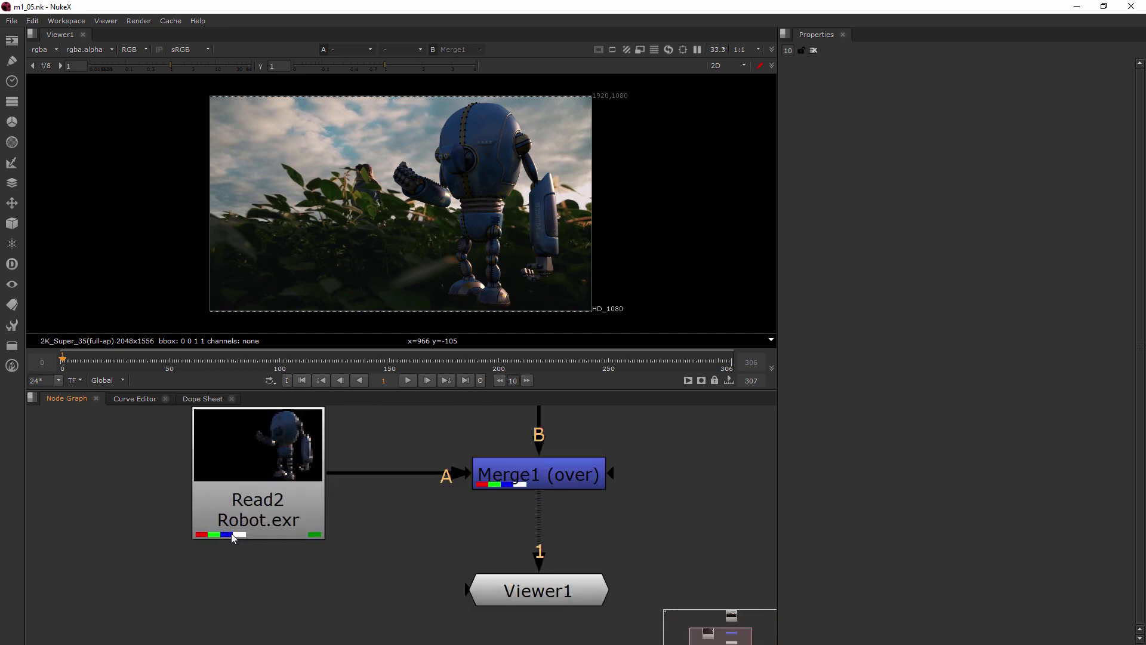
{"action": "middle_click_drag", "start_coordinate": [269, 484], "coordinate": [253, 535]}
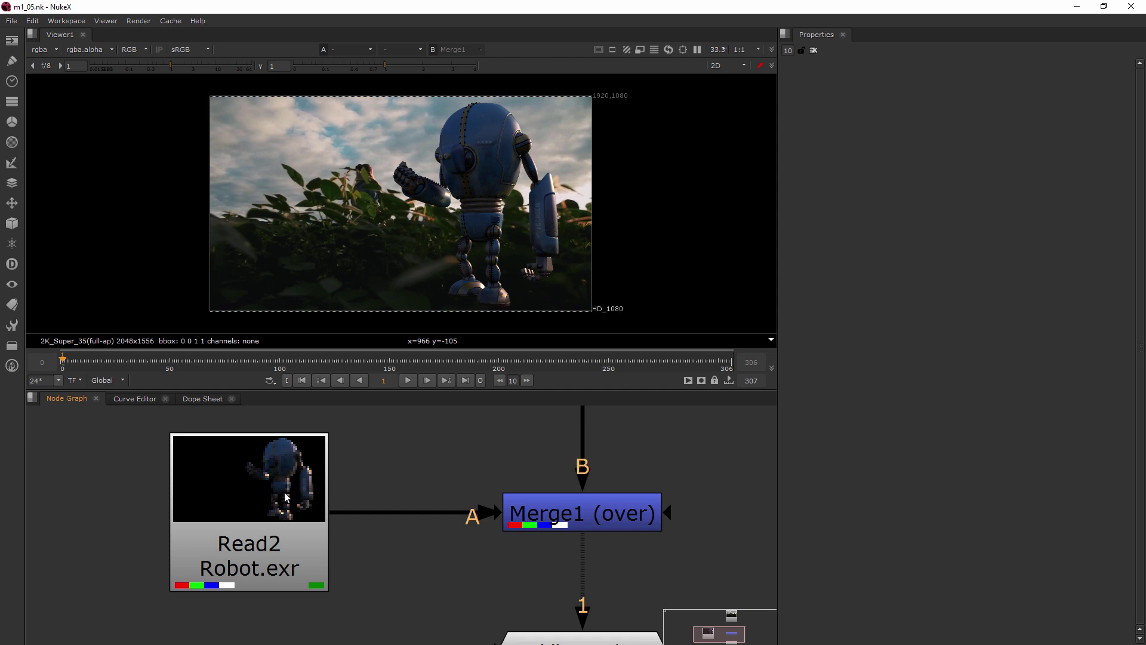
{"action": "scroll", "coordinate": [176, 590], "scroll_direction": "down", "scroll_amount": 1}
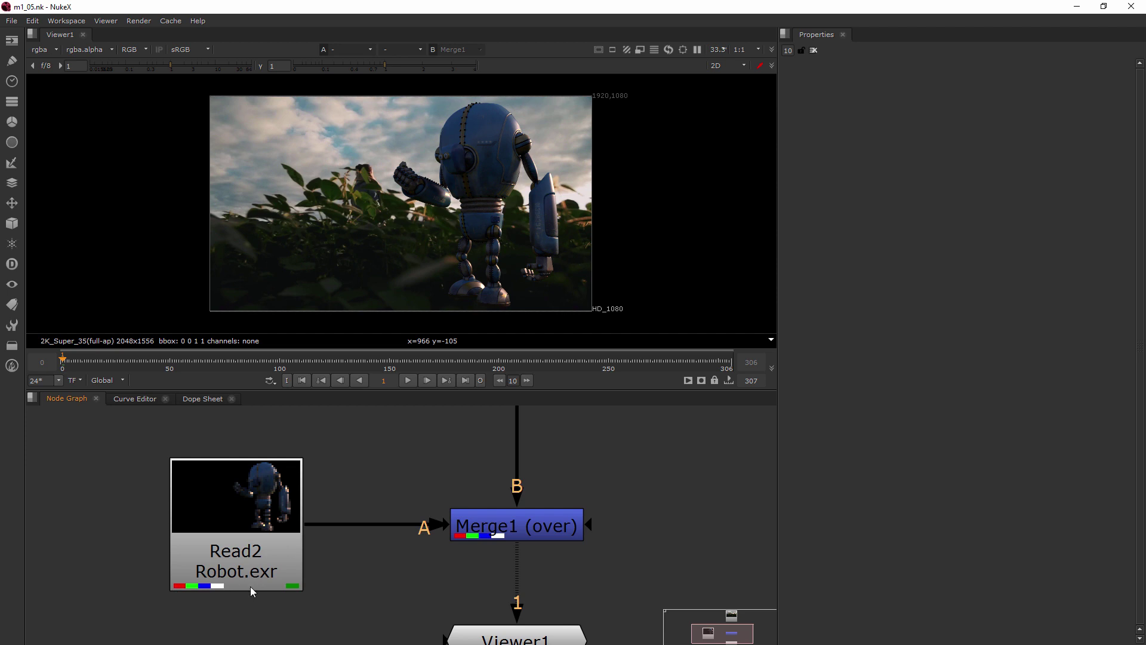
{"action": "scroll", "coordinate": [248, 581], "scroll_direction": "down", "scroll_amount": 4}
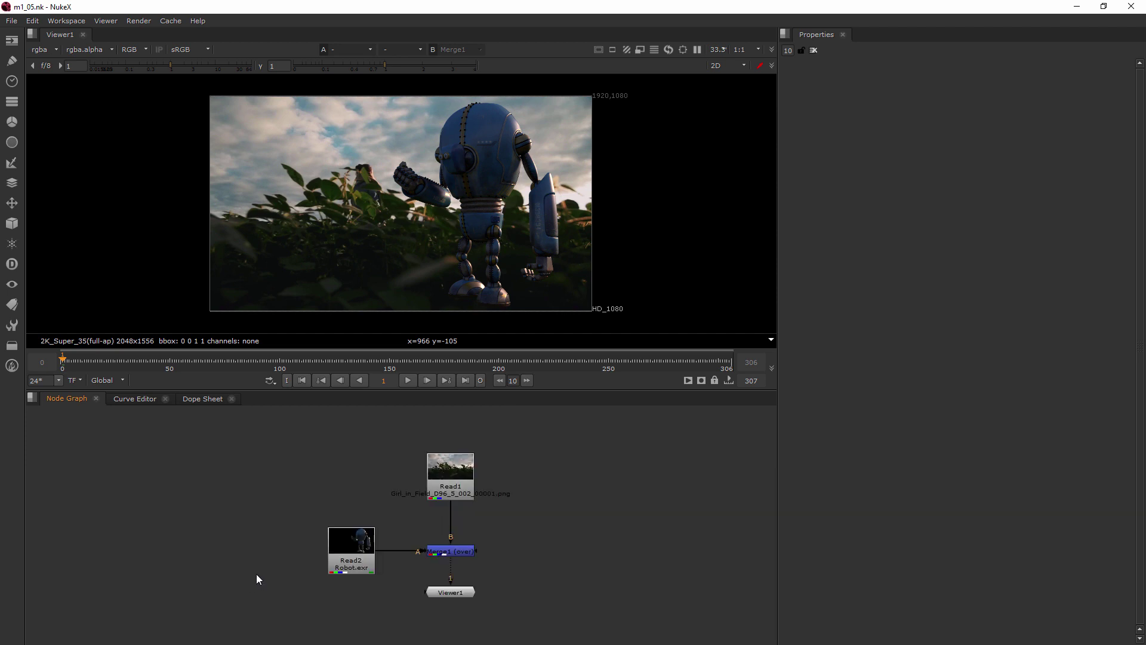
{"action": "scroll", "coordinate": [335, 572], "scroll_direction": "up", "scroll_amount": 3}
{"action": "scroll", "coordinate": [358, 578], "scroll_direction": "up", "scroll_amount": 3}
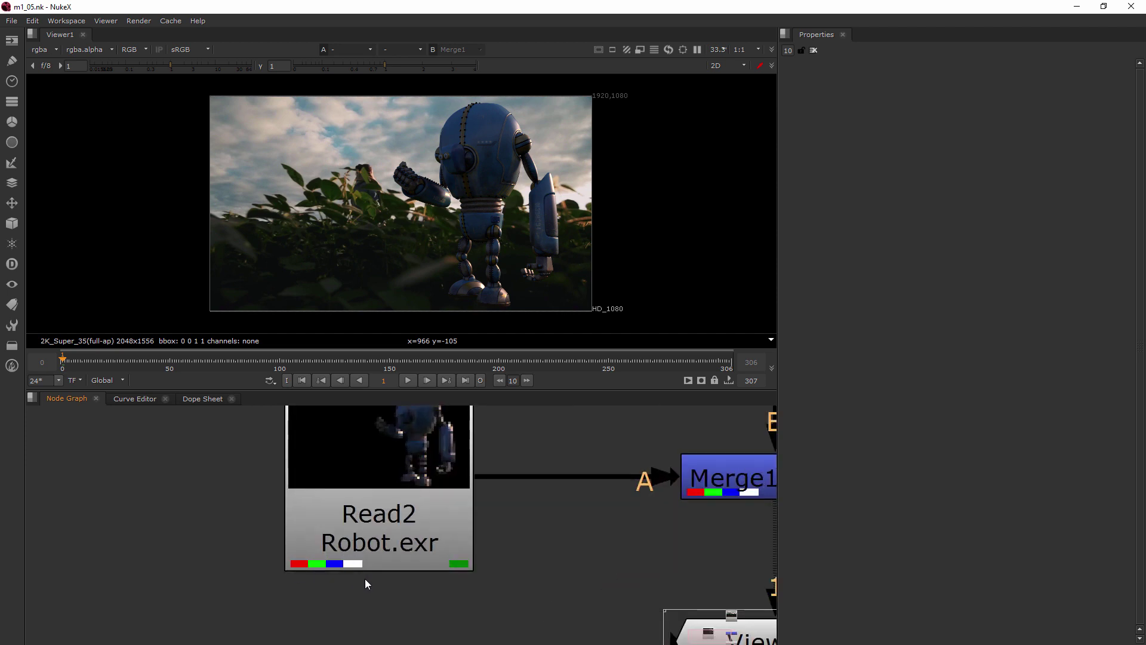
{"action": "middle_click_drag", "start_coordinate": [385, 563], "coordinate": [359, 577]}
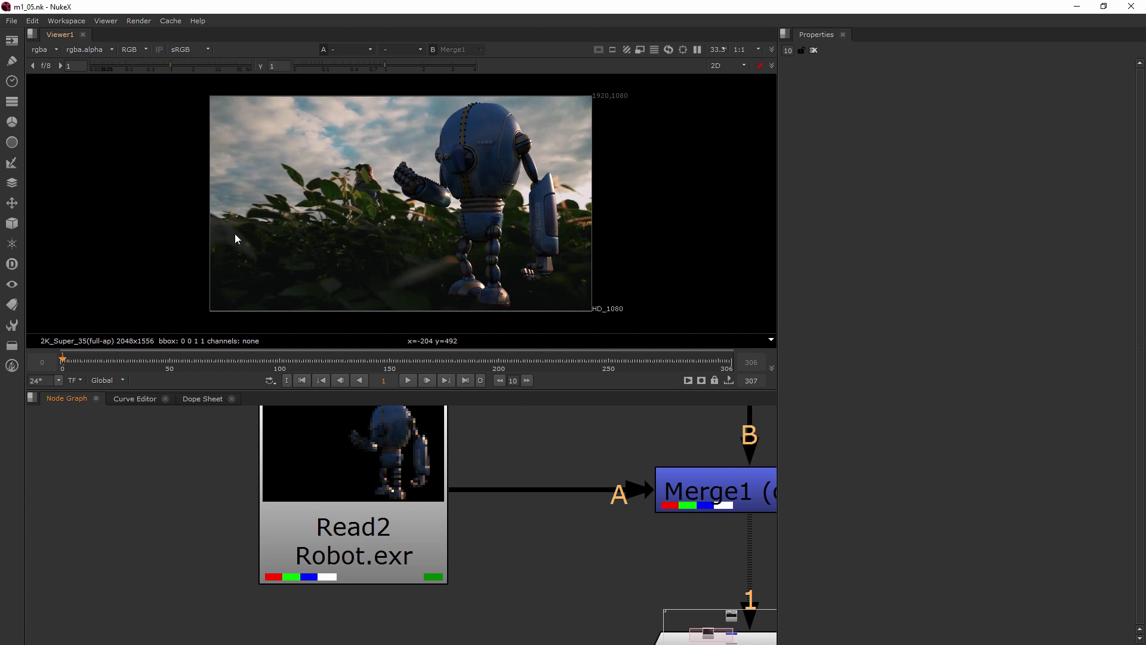
Step: Display the alpha channel of the merged image and inspect the channel indicators on the Read1 background node
{"action": "left_click", "coordinate": [134, 49]}
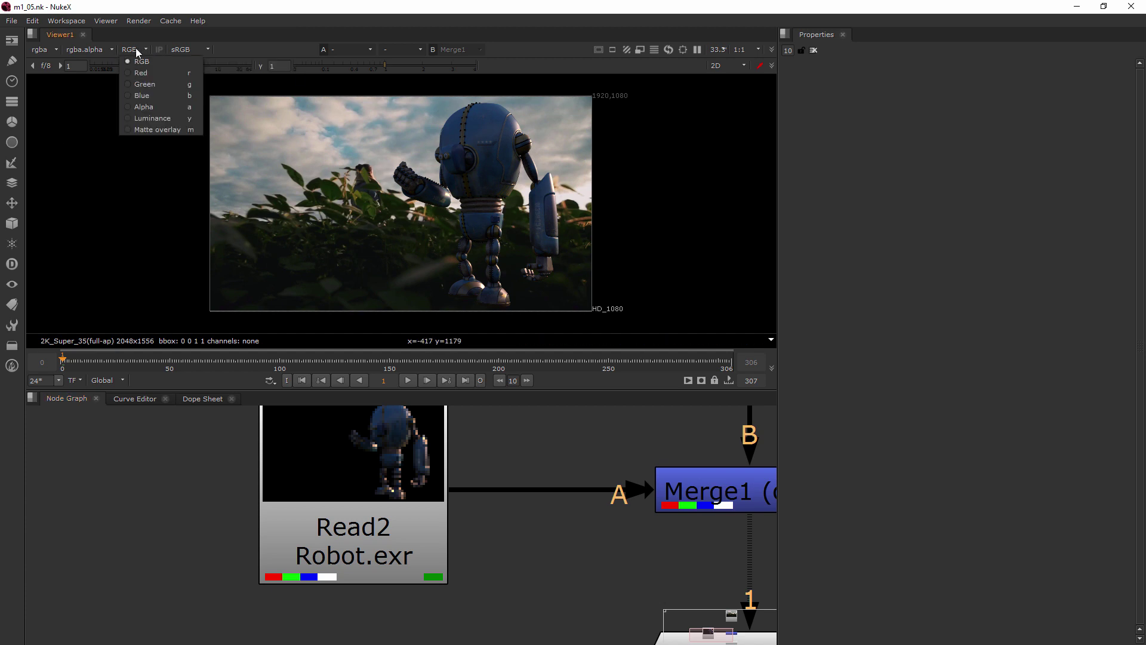
{"action": "left_click", "coordinate": [148, 109]}
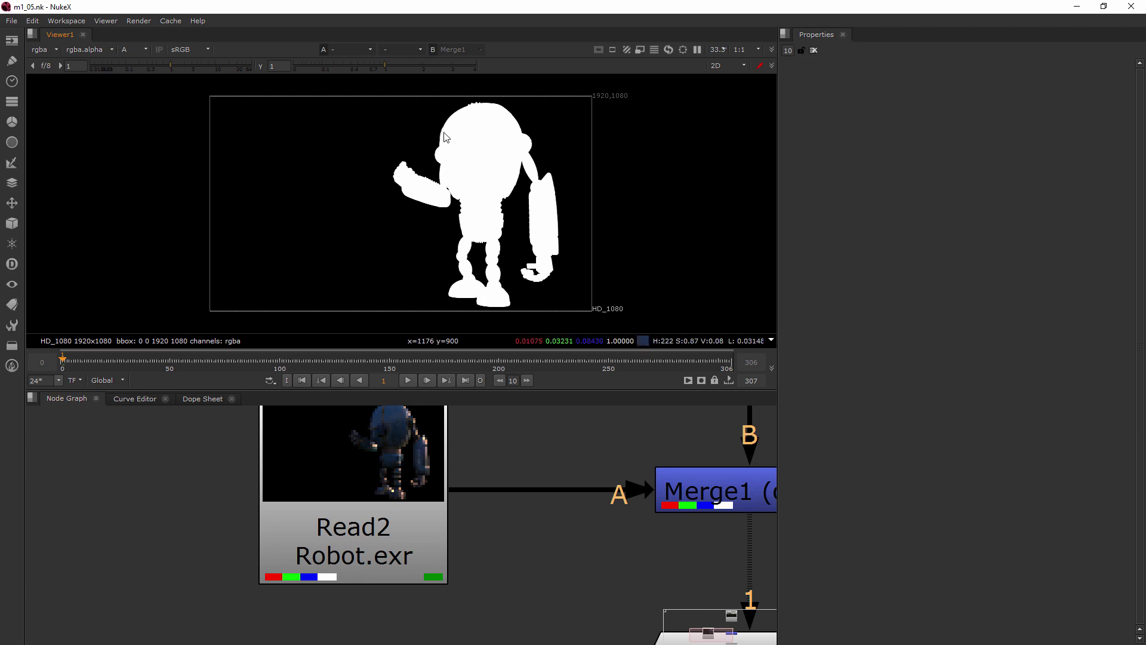
{"action": "middle_click_drag", "start_coordinate": [653, 432], "coordinate": [504, 549]}
{"action": "middle_click_drag", "start_coordinate": [572, 441], "coordinate": [465, 556]}
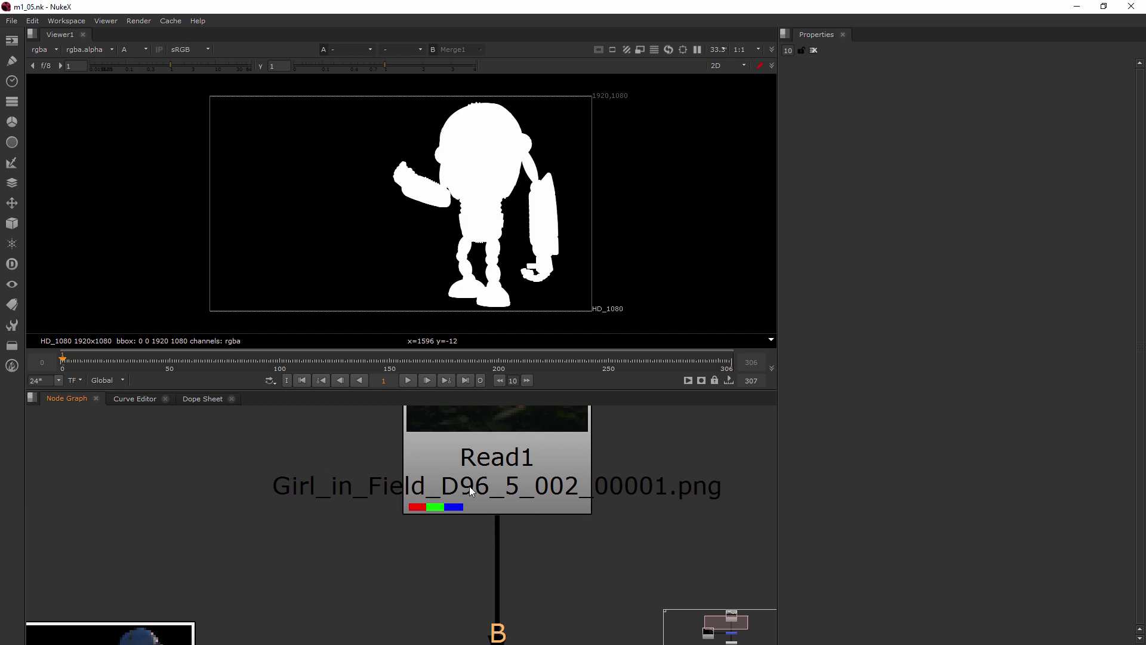
Step: Check Read1's alpha by connecting Viewer1 to it, and reconnect Viewer1 to Merge1, placing it directly below the merge
{"action": "scroll", "coordinate": [469, 487], "scroll_direction": "down", "scroll_amount": 6}
{"action": "left_click", "coordinate": [501, 626]}
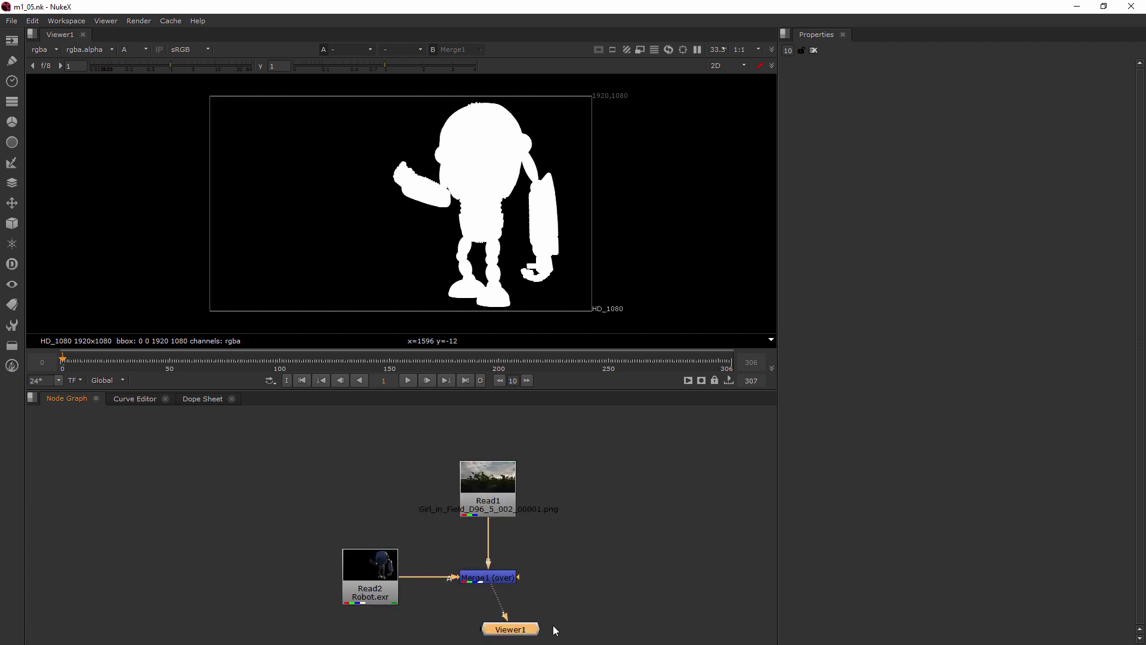
{"action": "left_click_drag", "start_coordinate": [502, 628], "coordinate": [602, 620]}
{"action": "left_click_drag", "start_coordinate": [517, 589], "coordinate": [505, 500]}
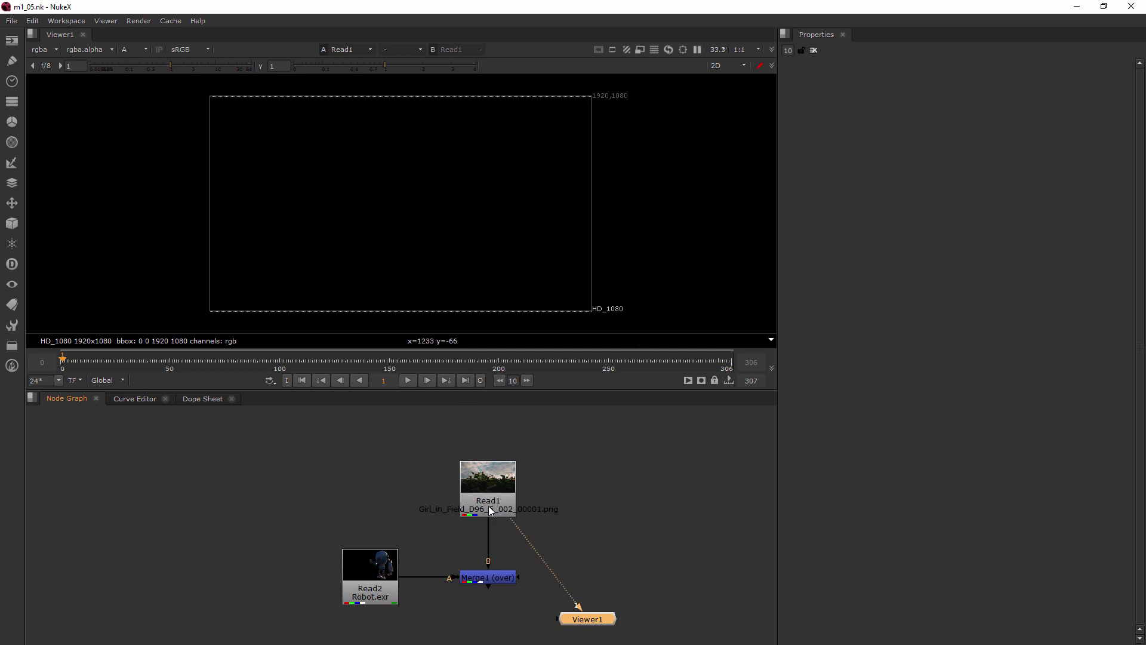
{"action": "left_click_drag", "start_coordinate": [509, 525], "coordinate": [475, 575]}
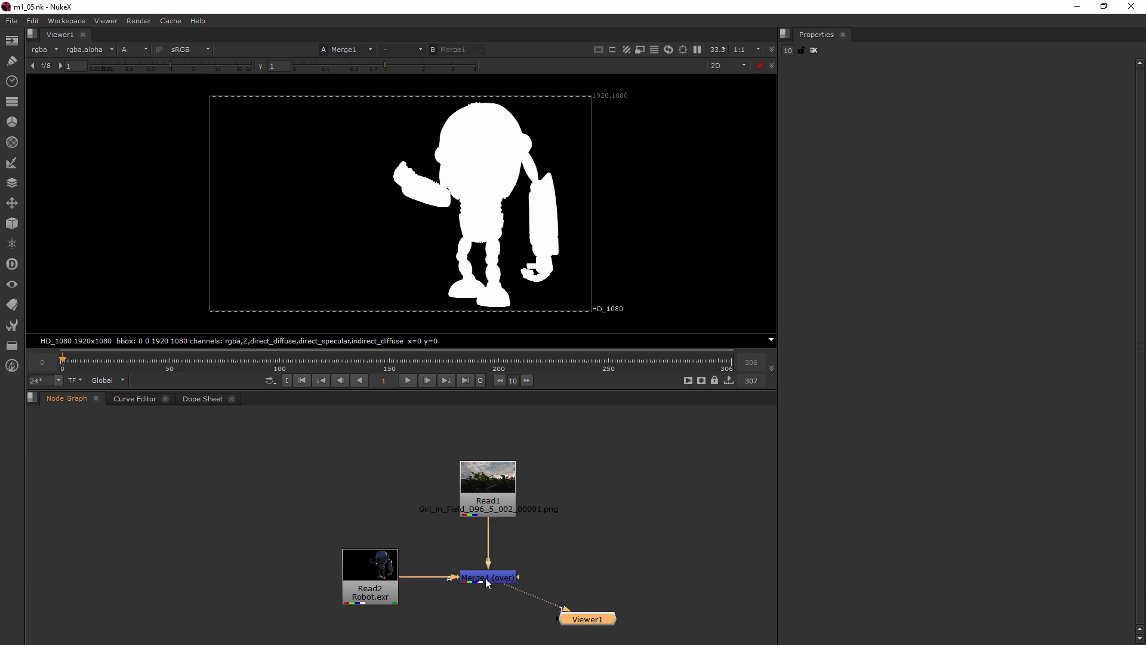
{"action": "left_click_drag", "start_coordinate": [582, 621], "coordinate": [477, 619]}
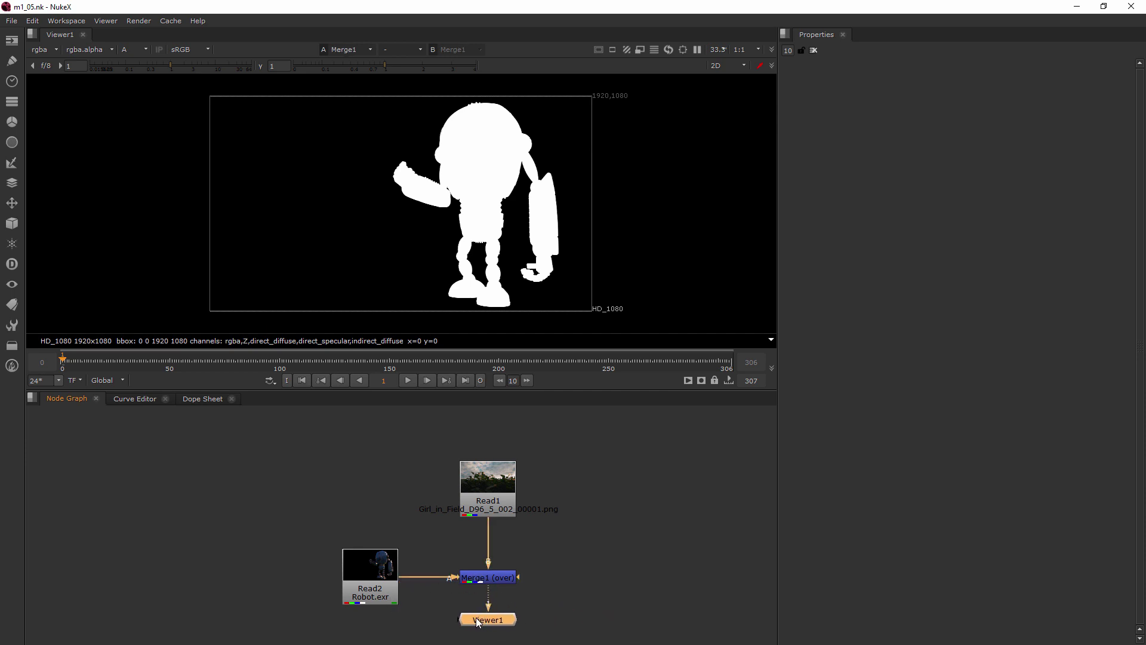
Step: View the merged image's red, green and blue channels one after another
{"action": "left_click", "coordinate": [132, 49]}
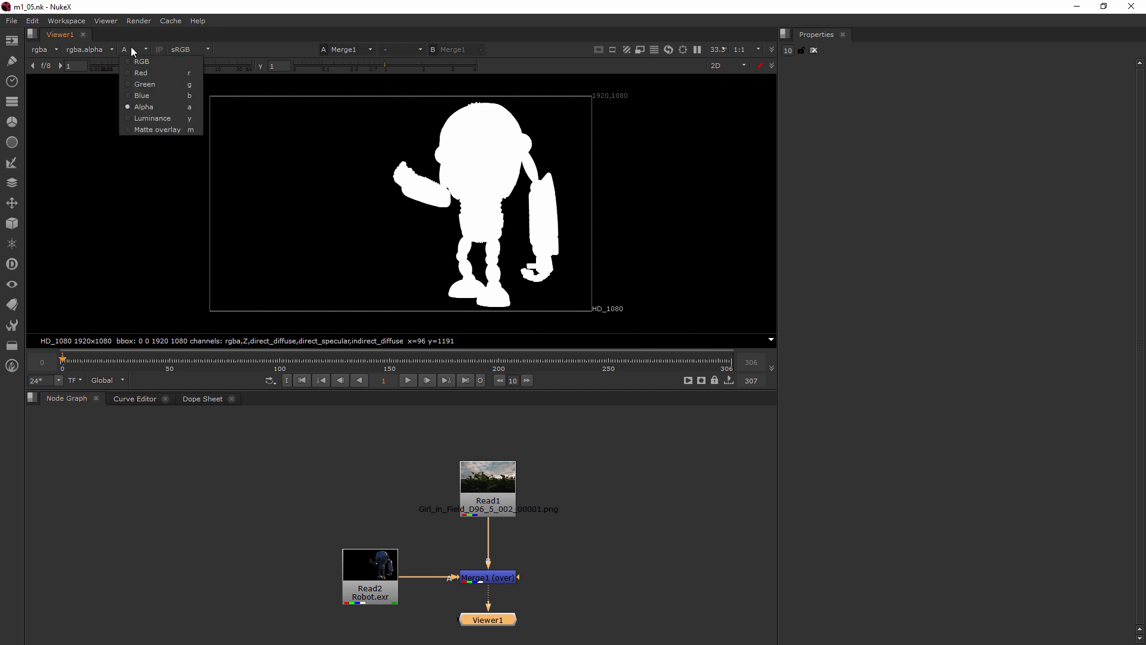
{"action": "left_click", "coordinate": [135, 71]}
{"action": "left_click", "coordinate": [137, 52]}
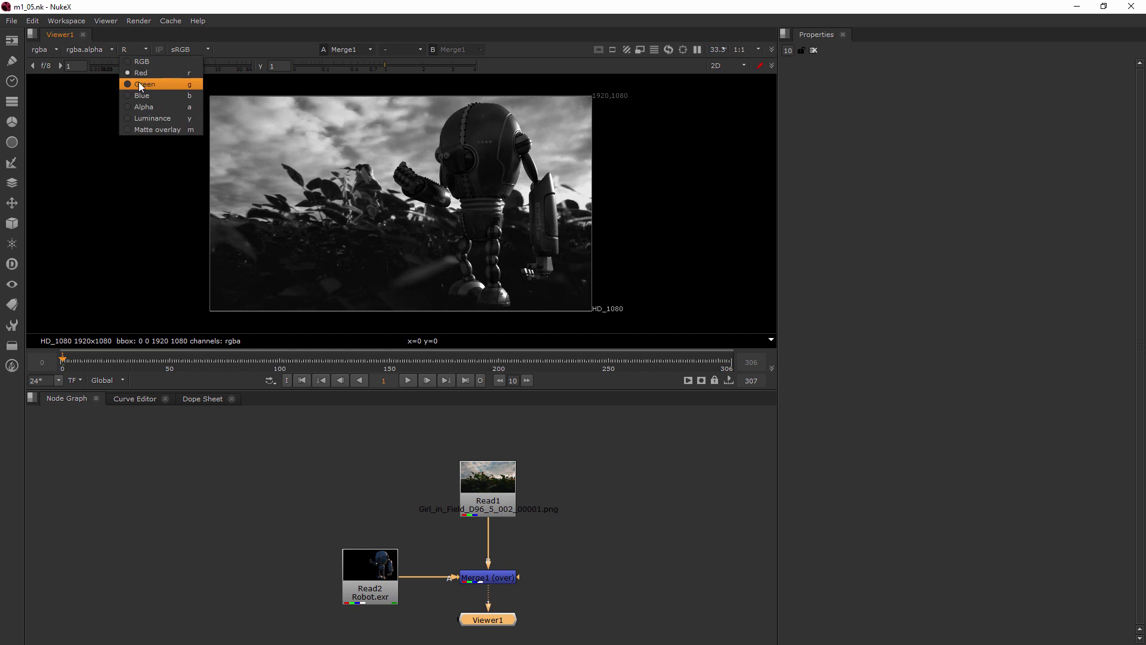
{"action": "left_click", "coordinate": [138, 83]}
{"action": "left_click", "coordinate": [135, 50]}
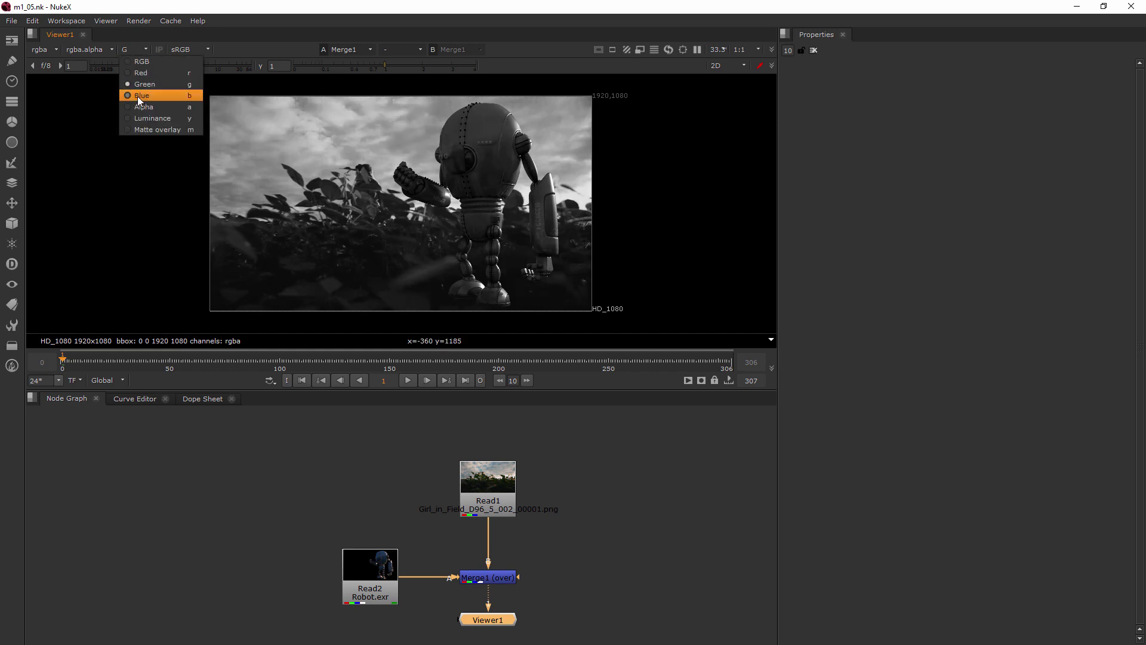
{"action": "left_click", "coordinate": [139, 95]}
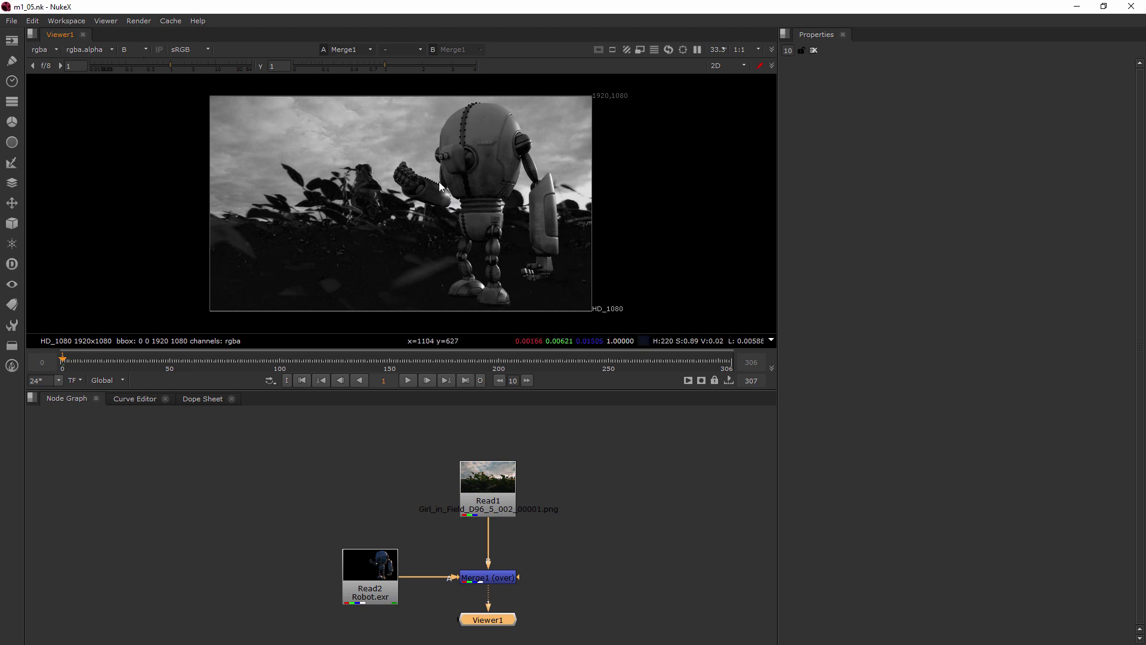
Step: View the green channel of the merged image again and switch the display to luminance
{"action": "left_click", "coordinate": [138, 45]}
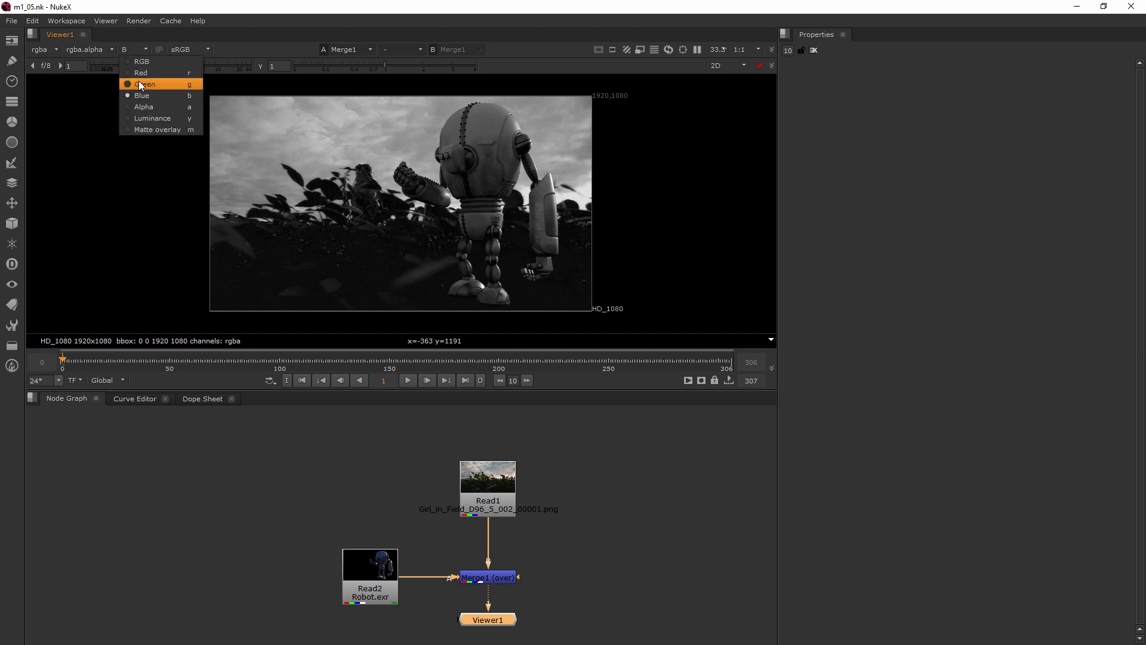
{"action": "left_click", "coordinate": [138, 85]}
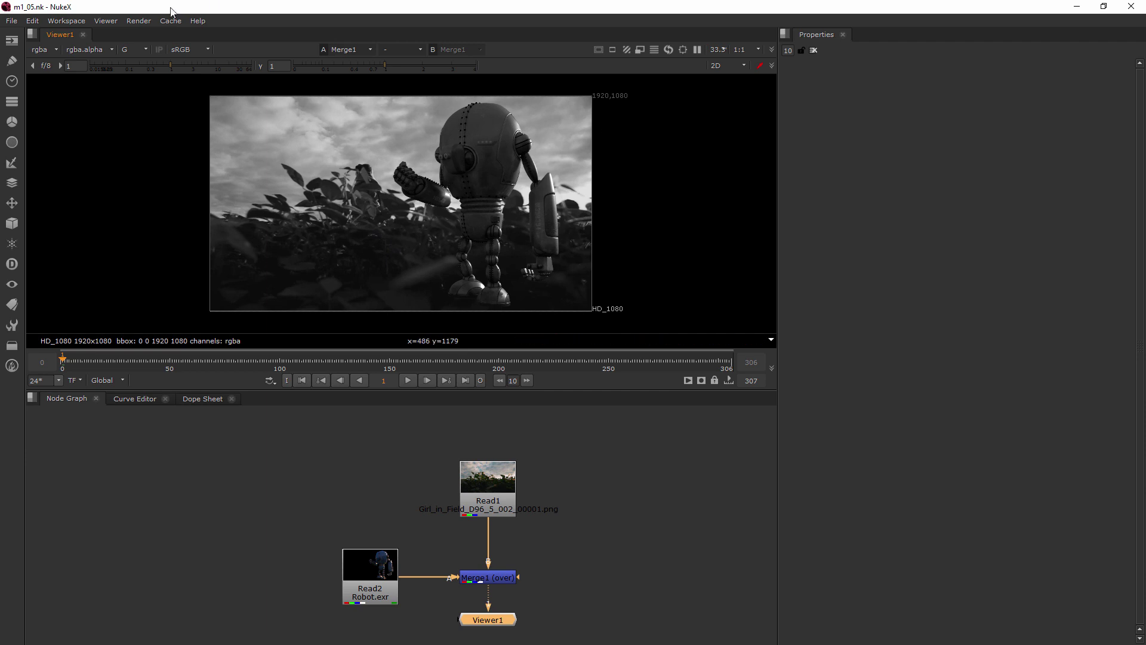
{"action": "left_click", "coordinate": [129, 50]}
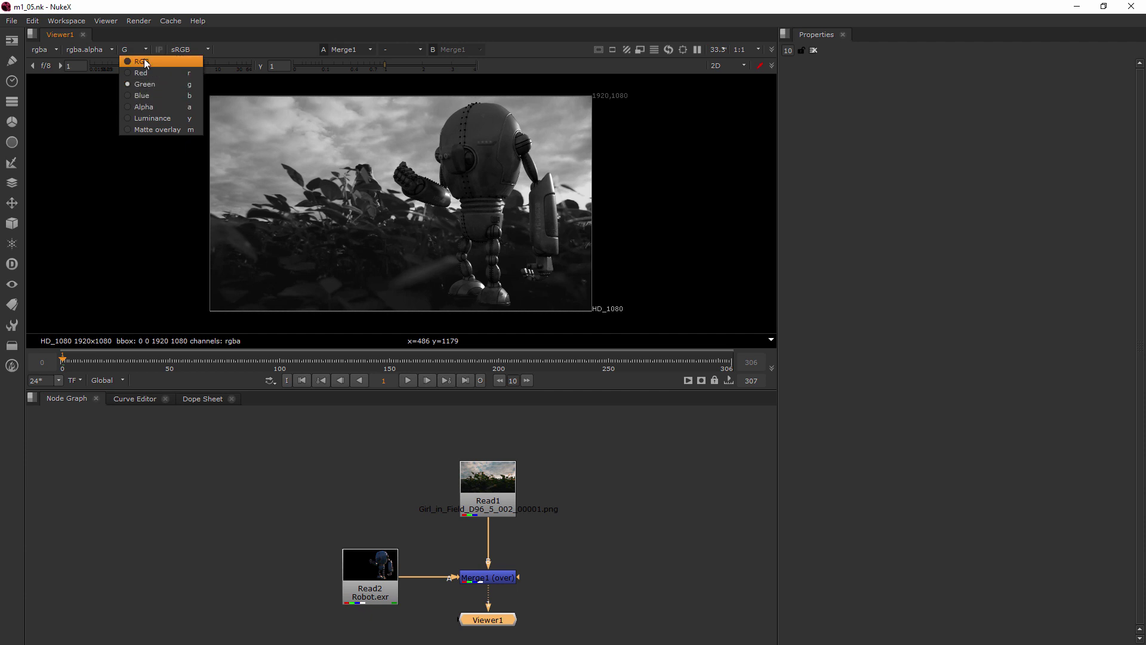
{"action": "left_click", "coordinate": [155, 118]}
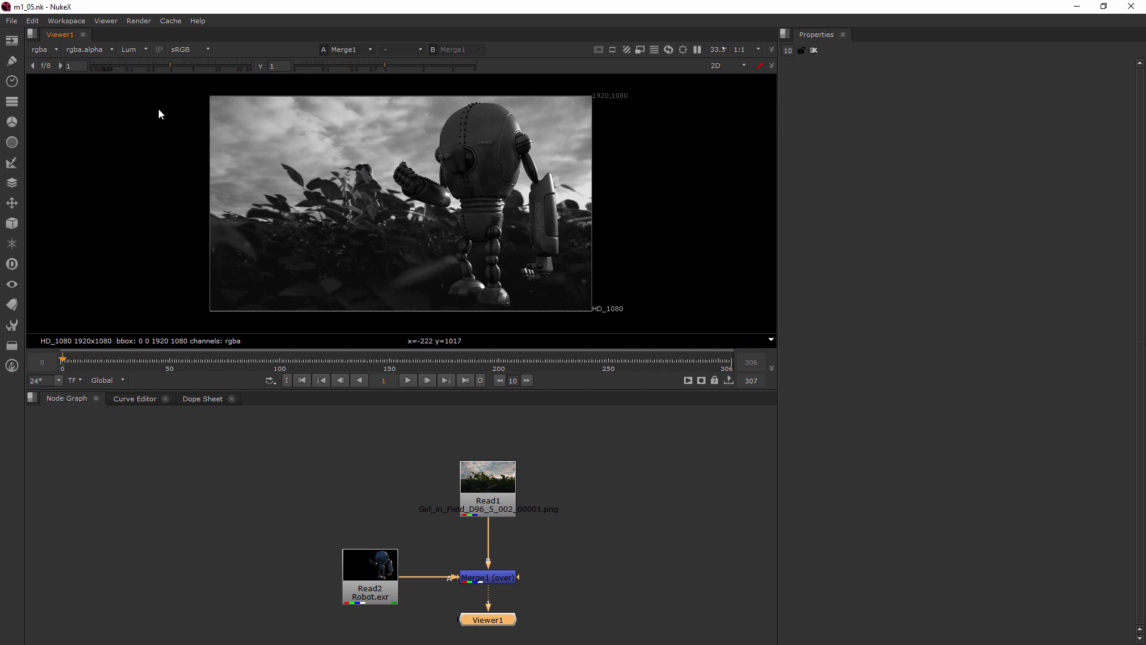
Step: Display the robot's alpha as a matte overlay on the merged image and return the display to RGB
{"action": "left_click", "coordinate": [132, 49]}
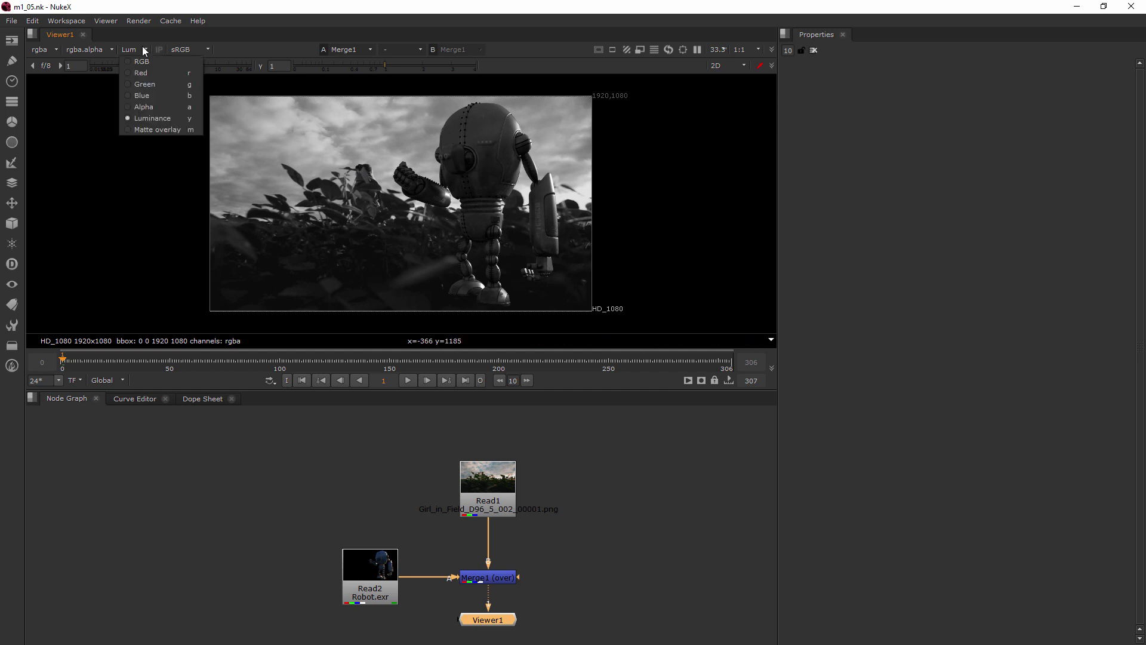
{"action": "left_click", "coordinate": [155, 129]}
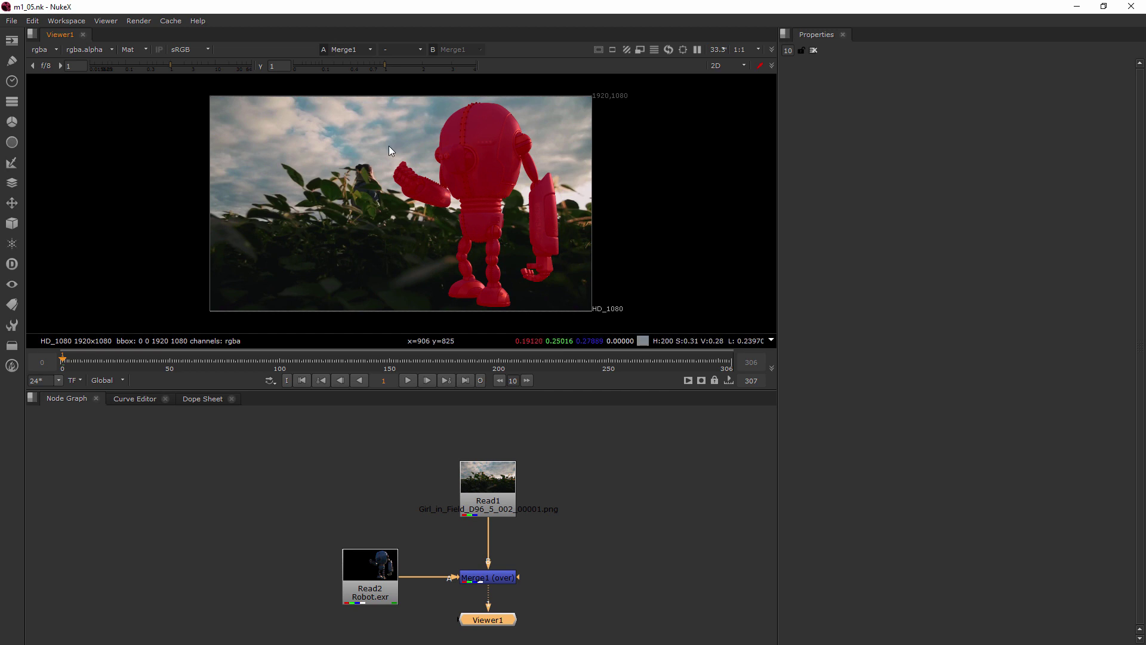
{"action": "left_click", "coordinate": [141, 50]}
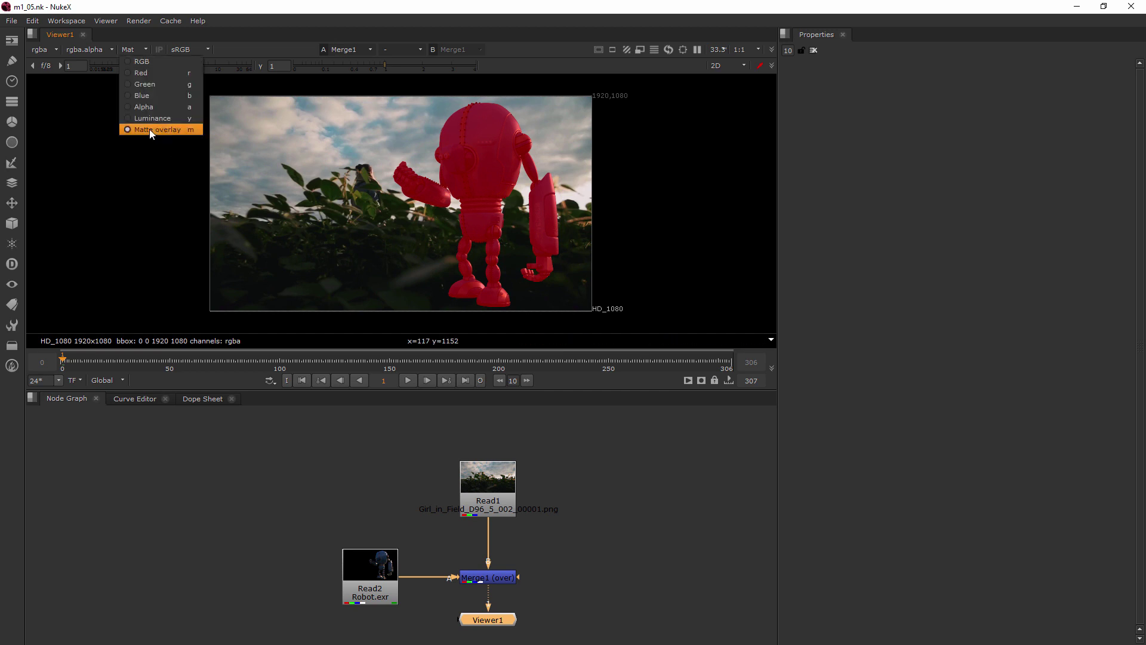
{"action": "left_click", "coordinate": [142, 62]}
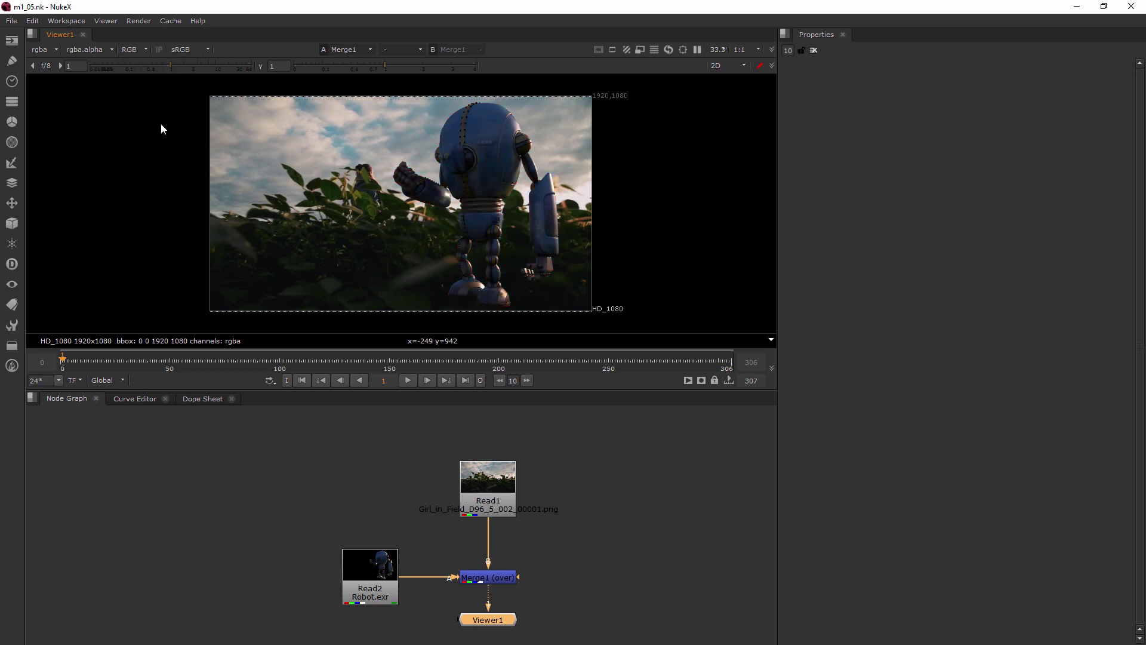
Step: Switch the viewer's displayed layer to rgb and back to rgba
{"action": "left_click", "coordinate": [48, 50]}
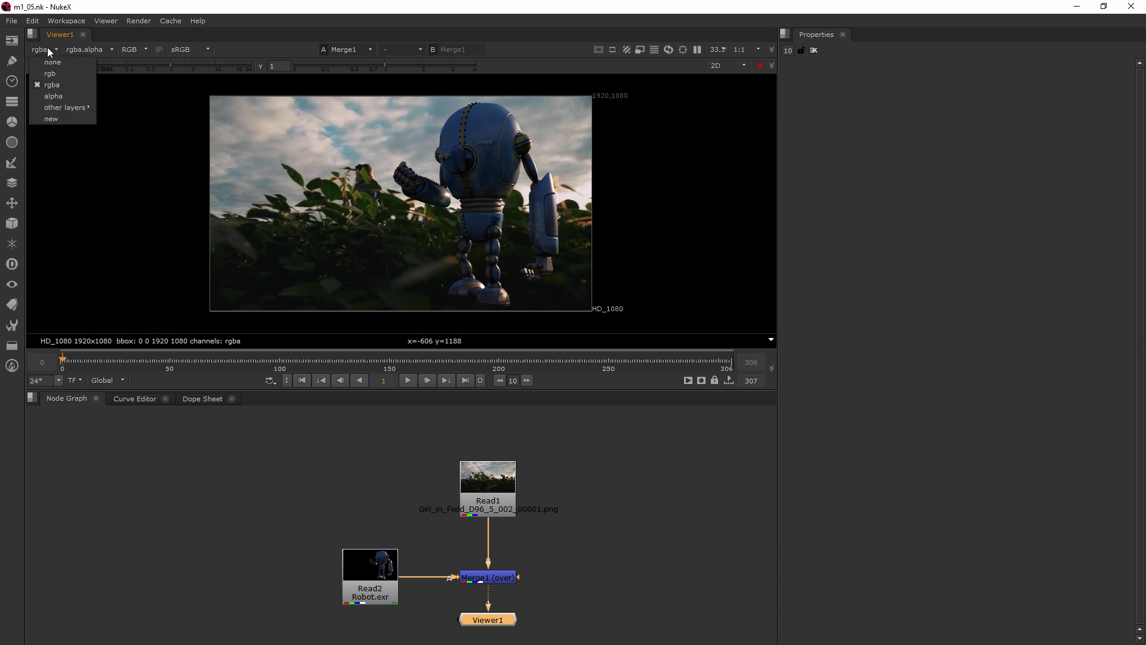
{"action": "left_click", "coordinate": [55, 73]}
{"action": "left_click", "coordinate": [52, 51]}
{"action": "left_click", "coordinate": [57, 81]}
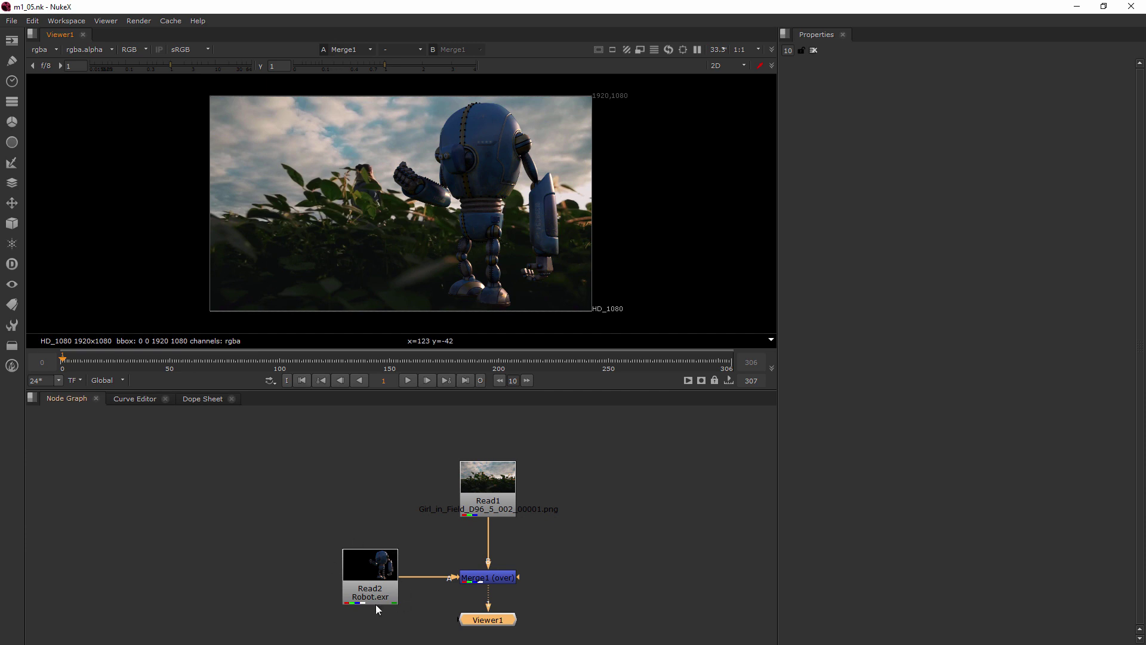
Step: Set the viewer's displayed layer to alpha
{"action": "left_click", "coordinate": [57, 49]}
{"action": "mouse_move", "coordinate": [59, 109]}
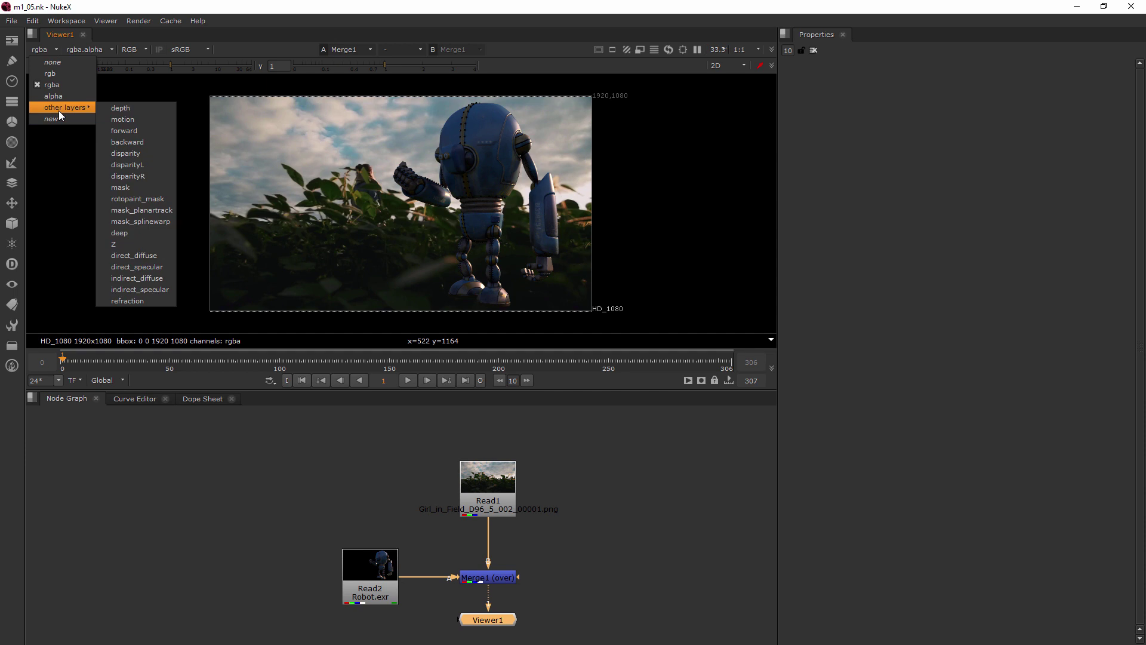
{"action": "left_click", "coordinate": [55, 97]}
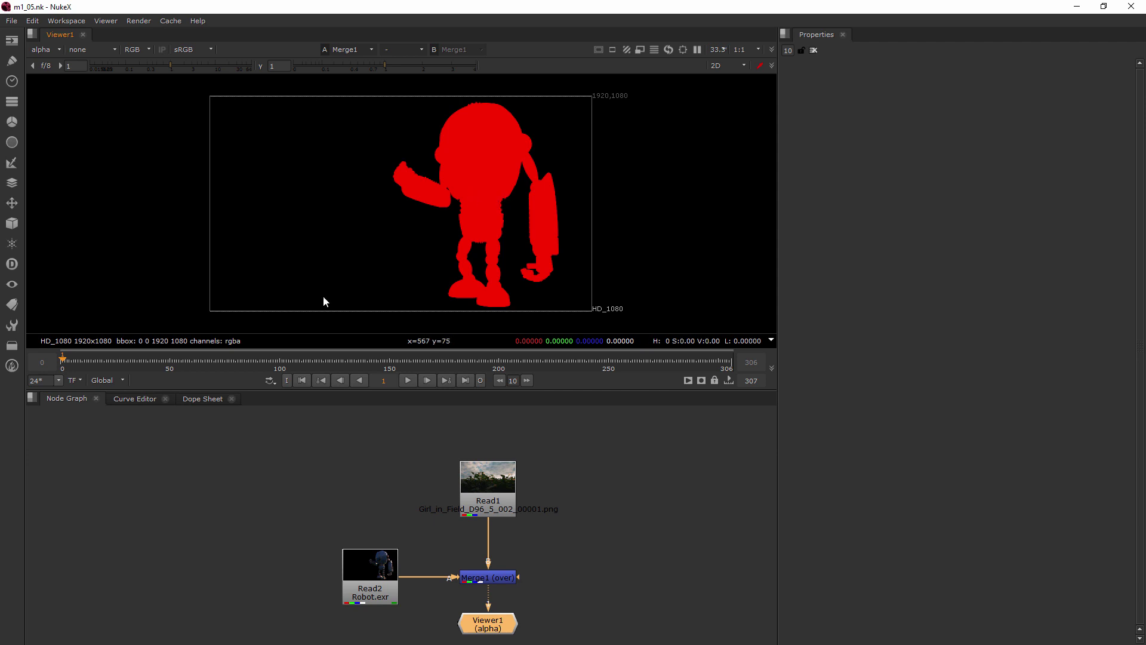
Step: Examine the other layers available in the viewer, plus its alpha channel and display channel options
{"action": "left_click", "coordinate": [51, 50]}
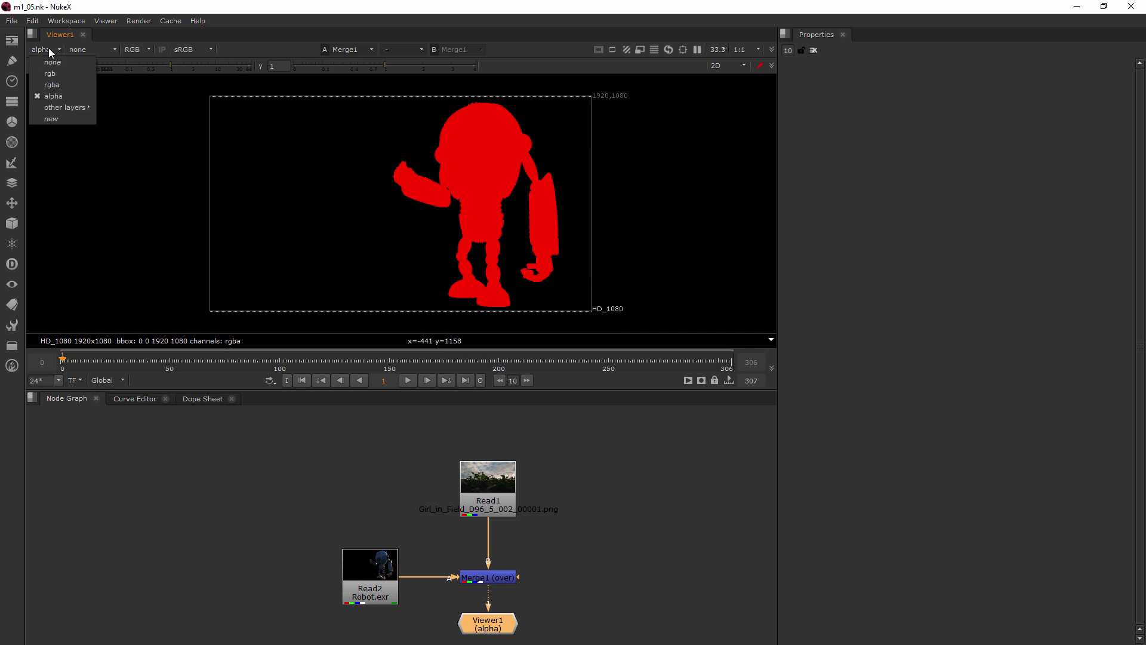
{"action": "mouse_move", "coordinate": [75, 111]}
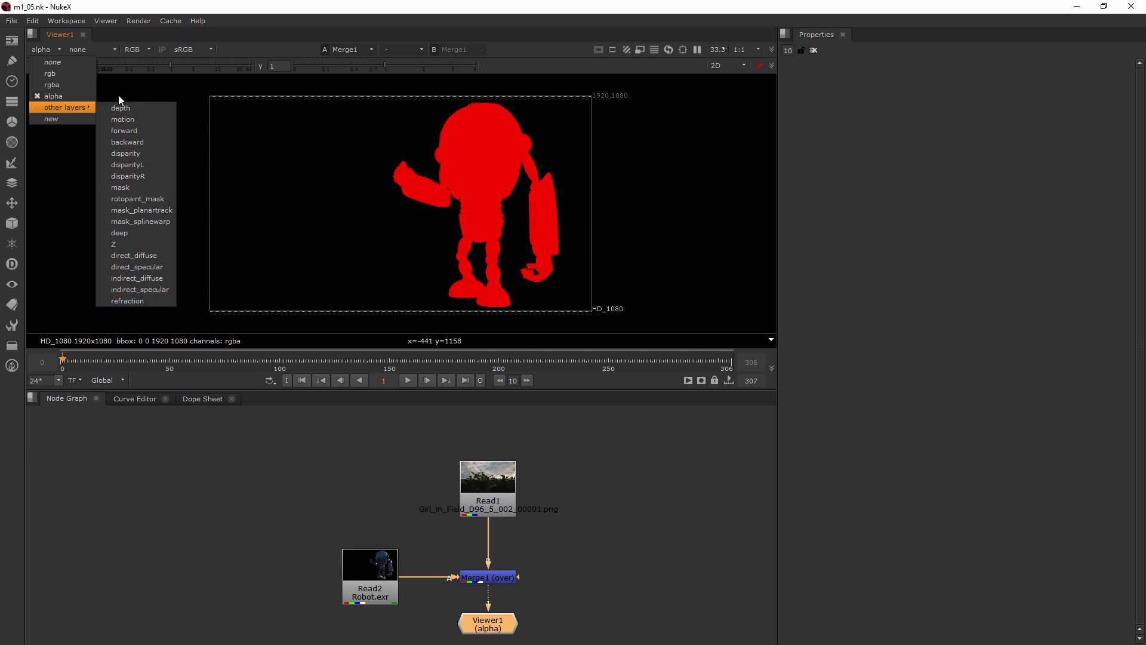
{"action": "left_click", "coordinate": [108, 49]}
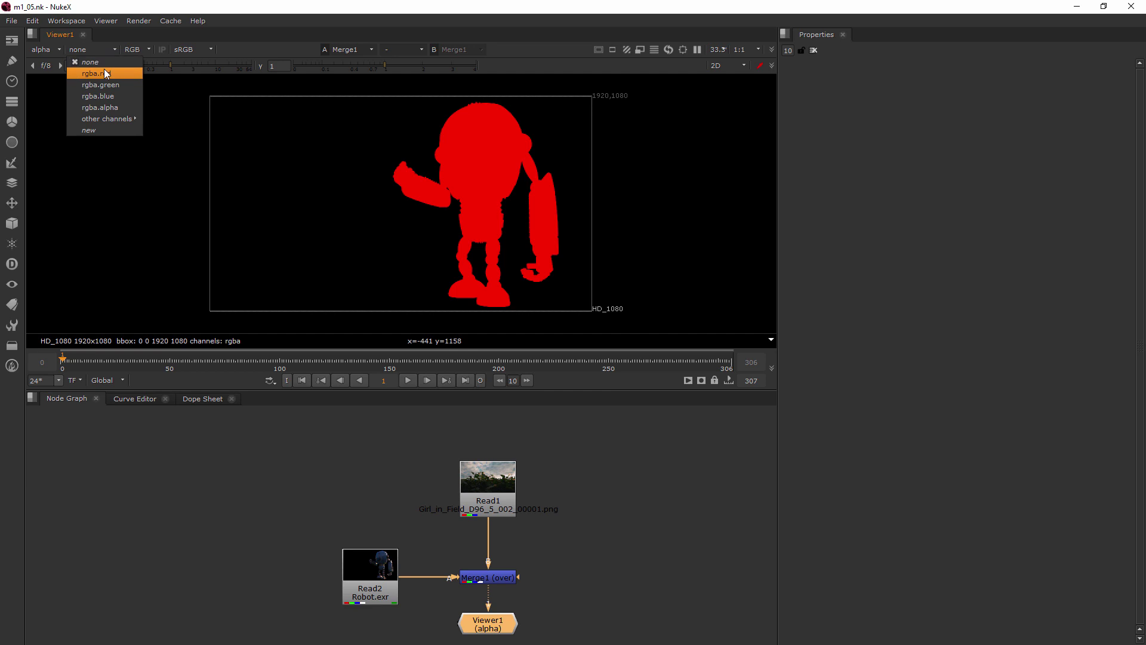
{"action": "left_click", "coordinate": [137, 51]}
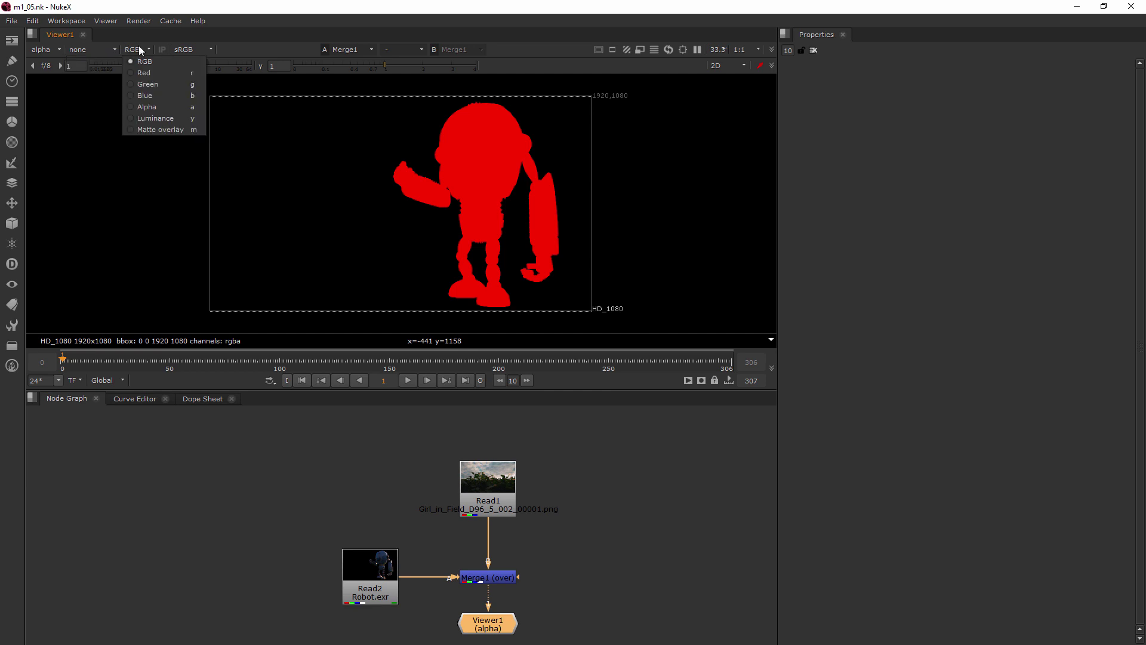
Step: Set the viewer's alpha channel to rgba.red and return the displayed layer to rgba
{"action": "left_click", "coordinate": [98, 46]}
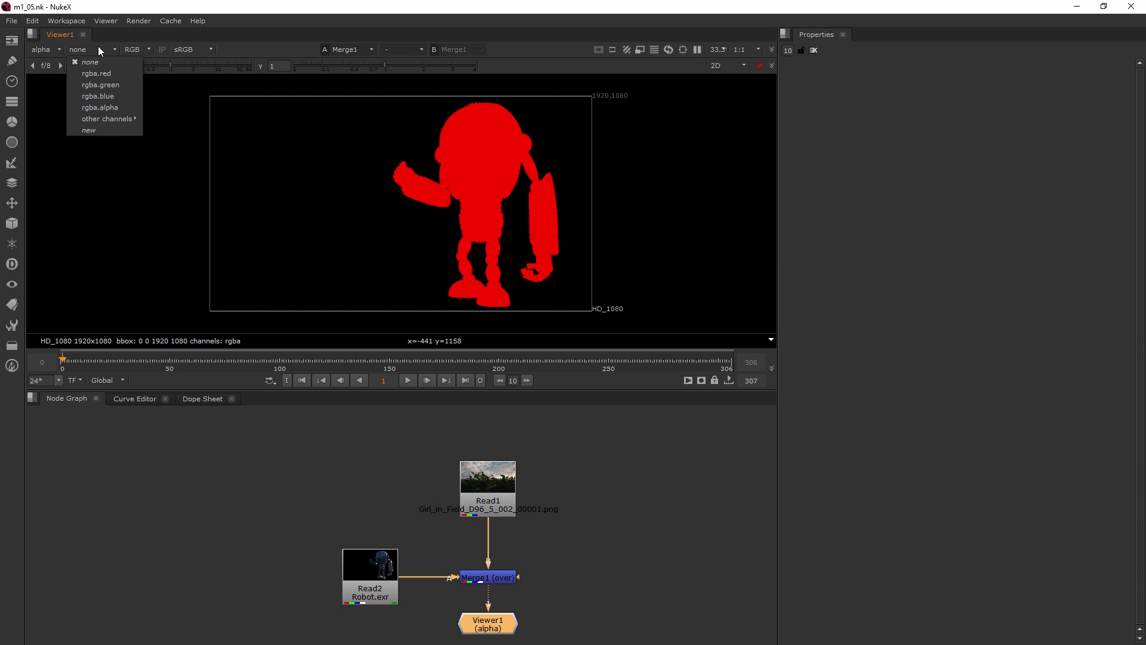
{"action": "left_click", "coordinate": [99, 73]}
{"action": "left_click", "coordinate": [52, 52]}
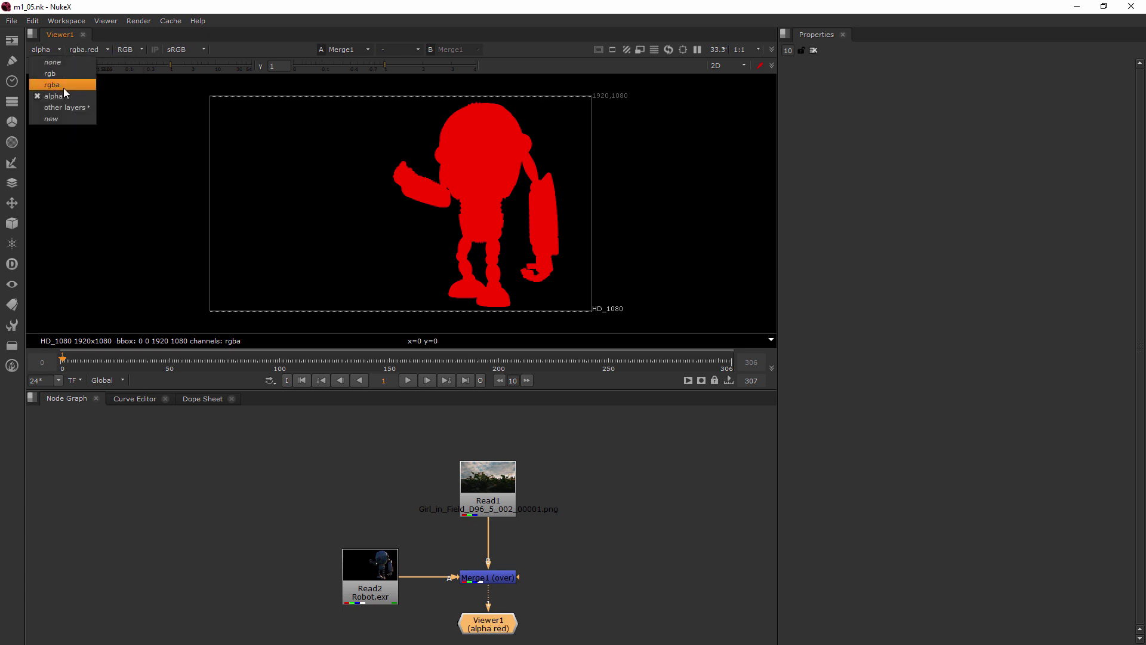
{"action": "left_click", "coordinate": [60, 86]}
Step: Switch the viewer's alpha channel to rgba.red, to rgba.green and back to rgba.red
{"action": "left_click", "coordinate": [90, 52]}
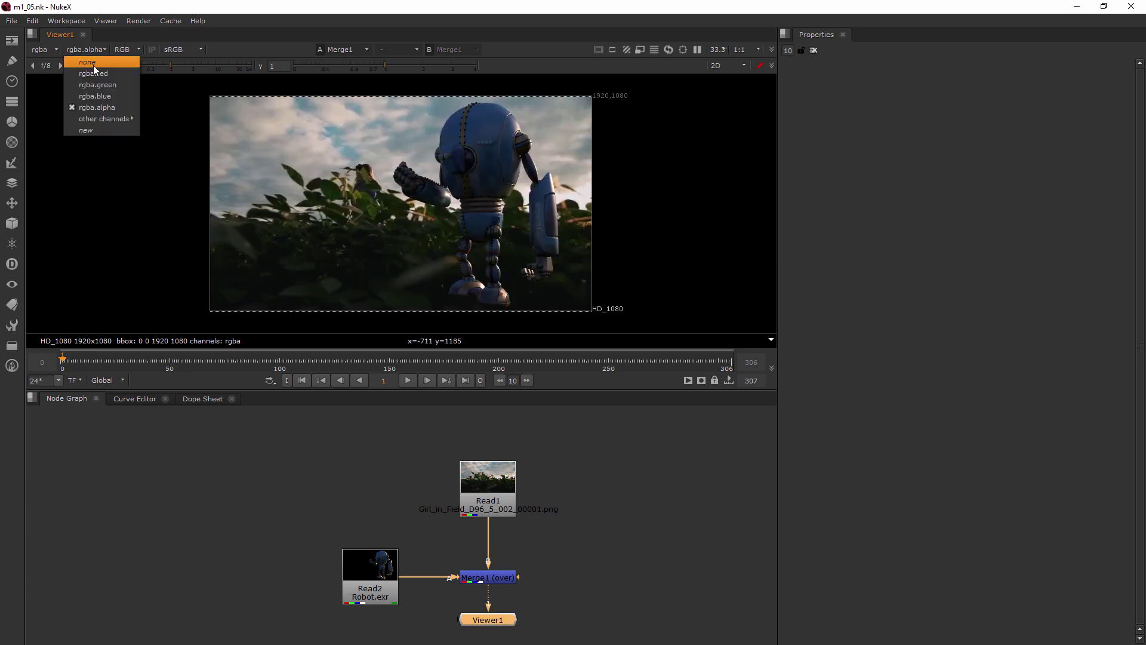
{"action": "left_click", "coordinate": [94, 70]}
{"action": "left_click", "coordinate": [88, 52]}
{"action": "left_click", "coordinate": [89, 83]}
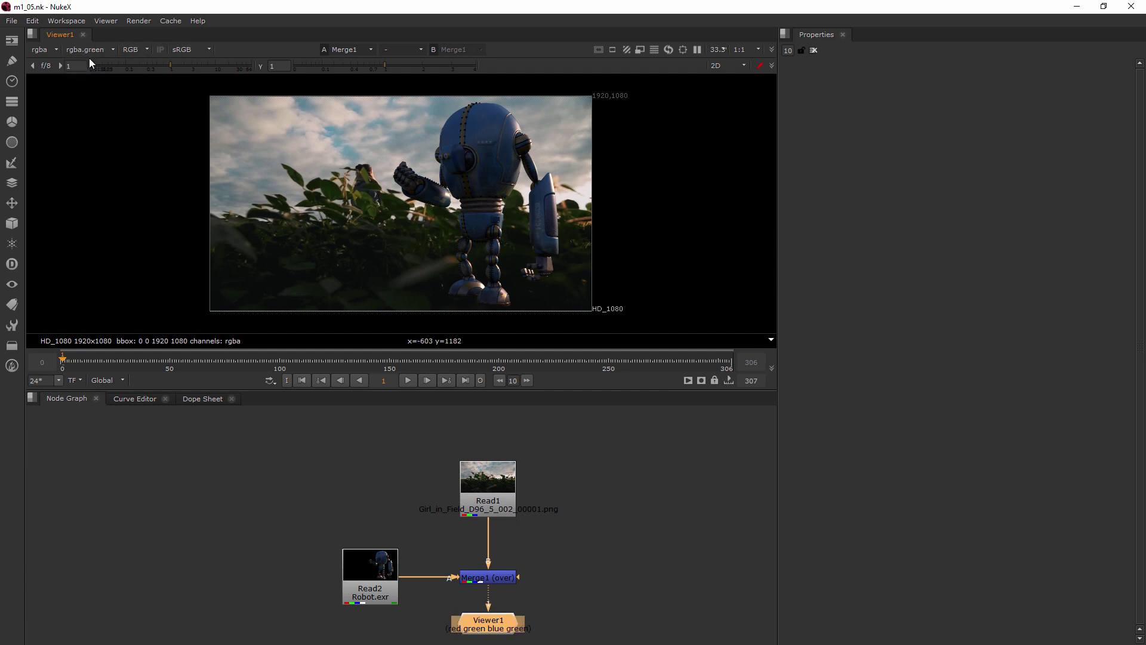
{"action": "key", "text": "r"}
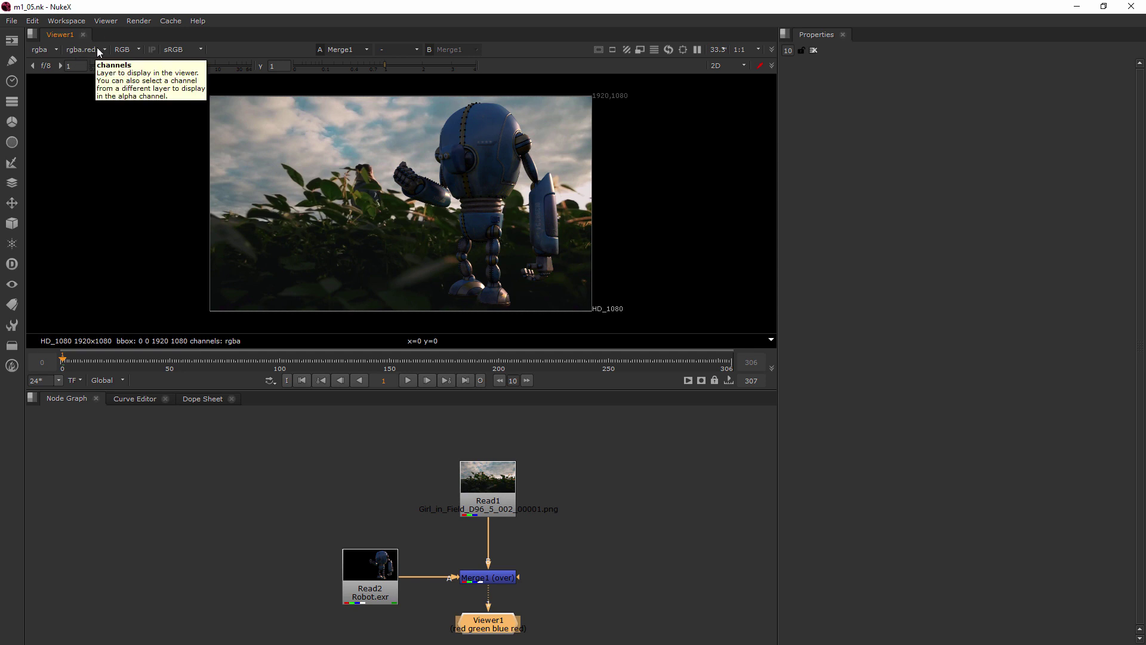
Step: Examine the other channels available for the viewer's alpha channel and set it to none
{"action": "left_click", "coordinate": [99, 52]}
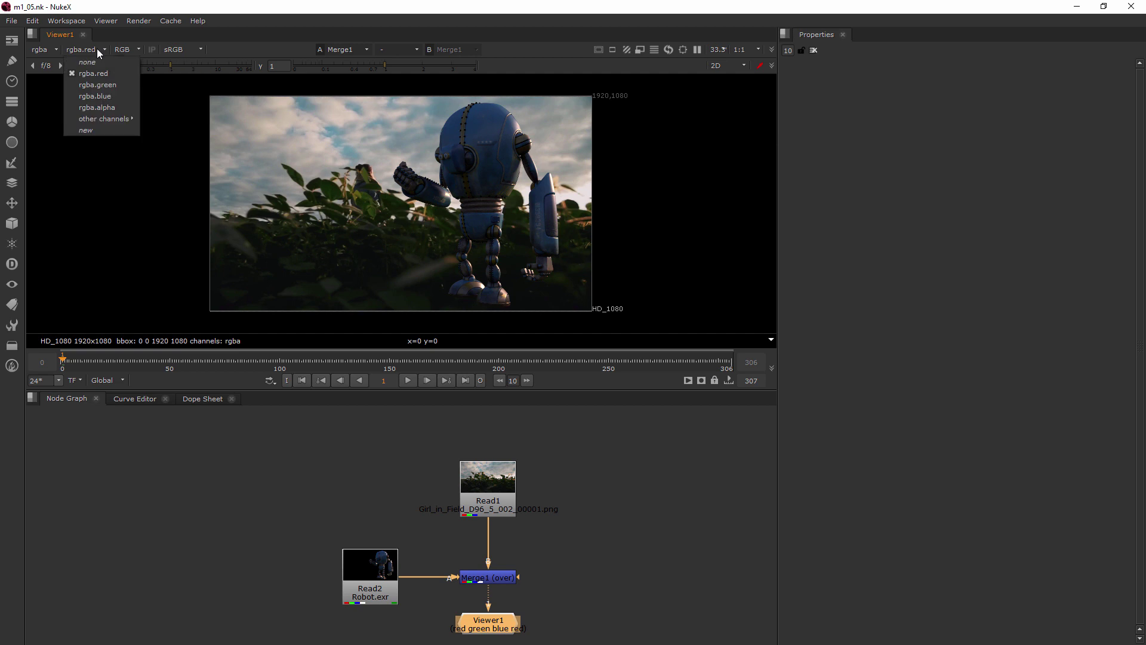
{"action": "mouse_move", "coordinate": [126, 118]}
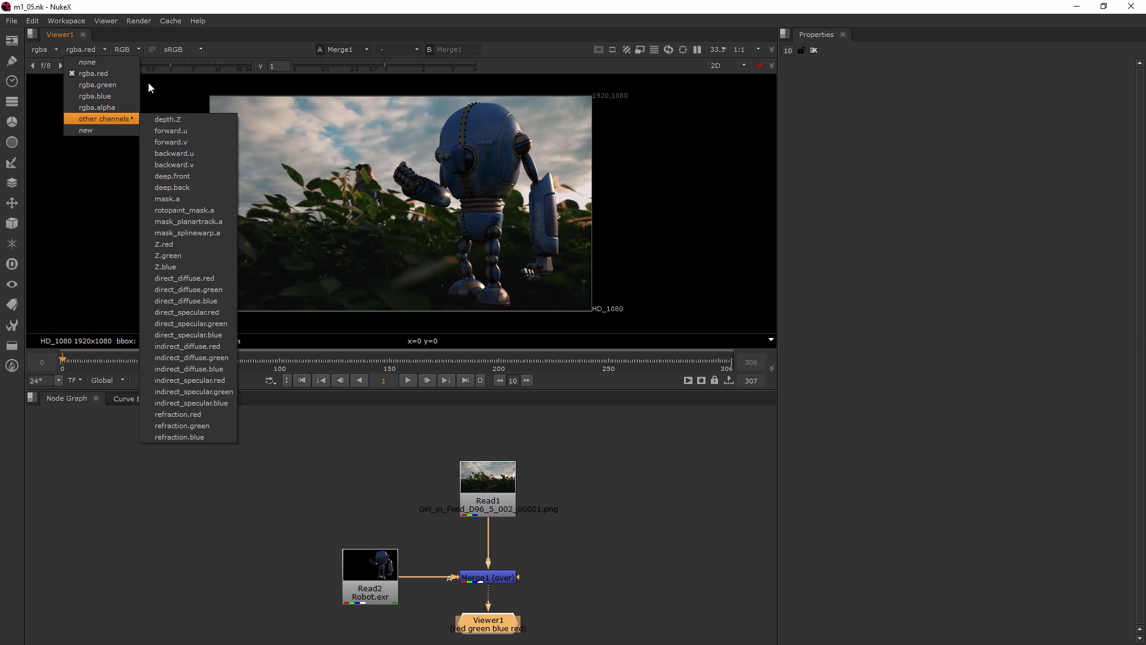
{"action": "left_click", "coordinate": [230, 50]}
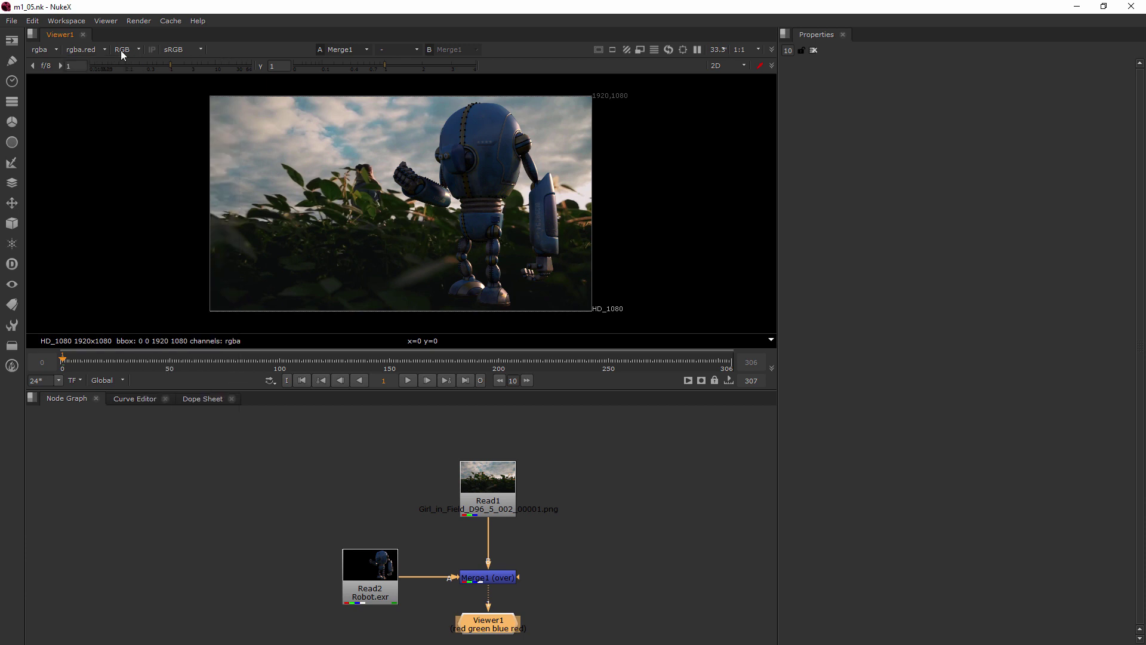
{"action": "left_click", "coordinate": [101, 50]}
{"action": "left_click", "coordinate": [95, 63]}
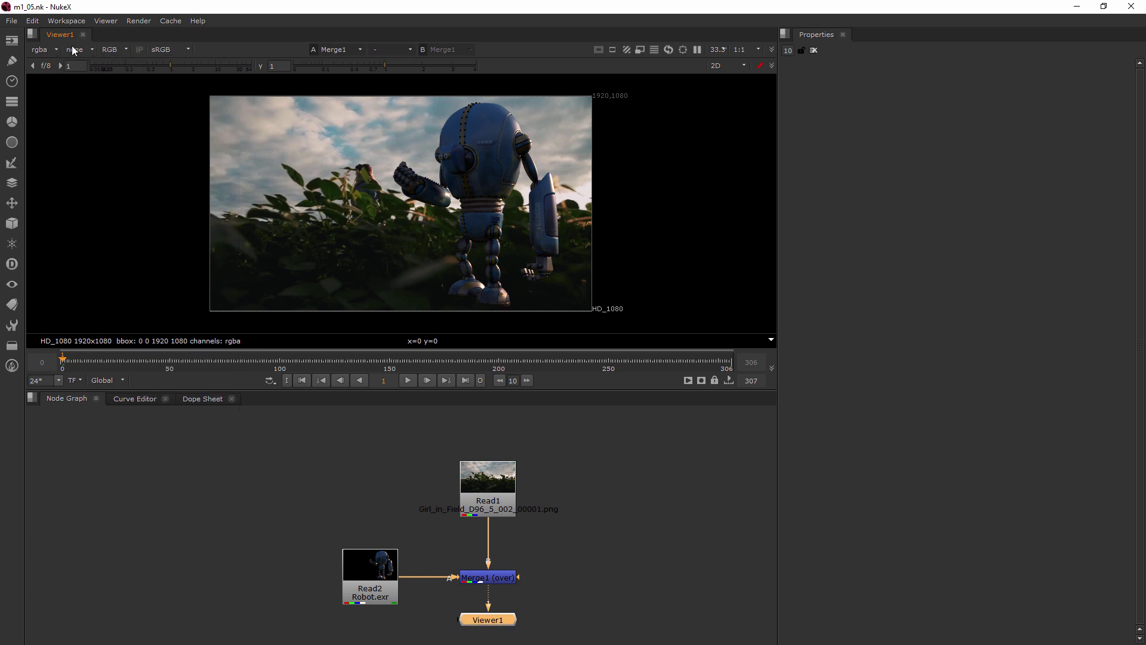
Step: Switch the viewer's displayed layer to alpha and return it to rgba
{"action": "left_click", "coordinate": [45, 49]}
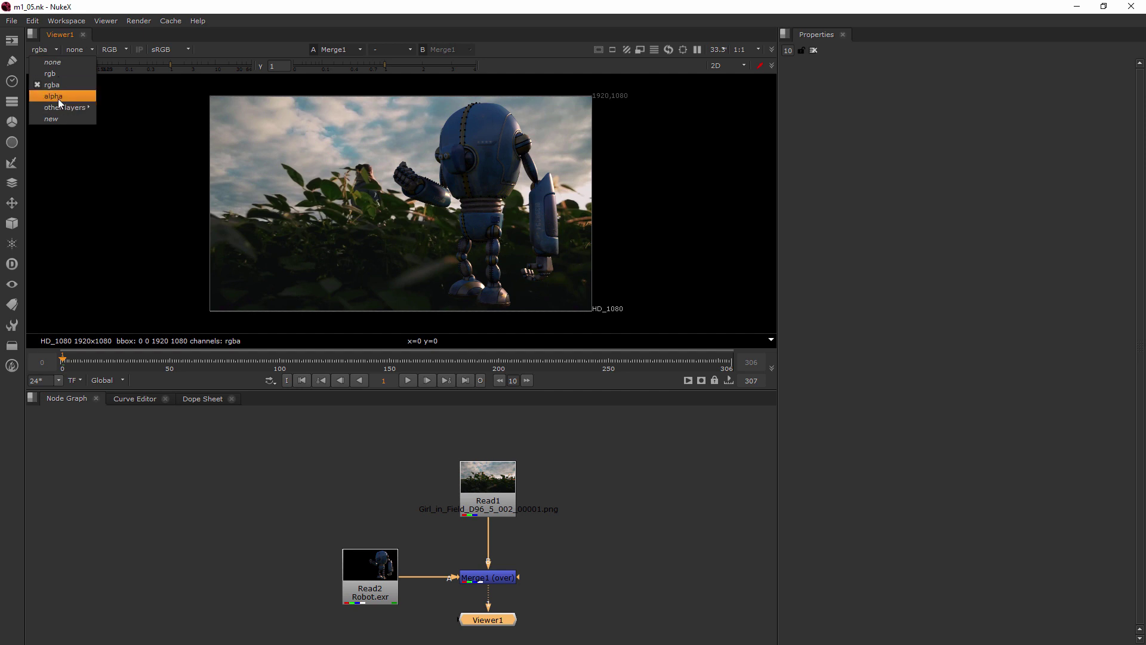
{"action": "left_click", "coordinate": [59, 99]}
{"action": "left_click", "coordinate": [56, 49]}
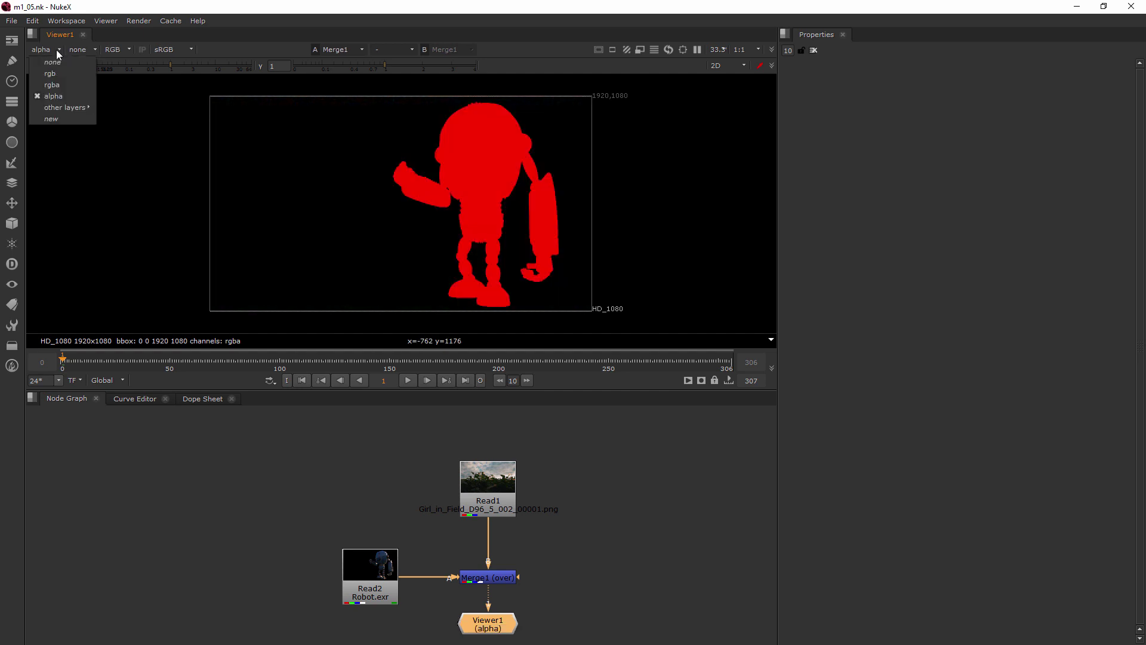
{"action": "left_click", "coordinate": [58, 84]}
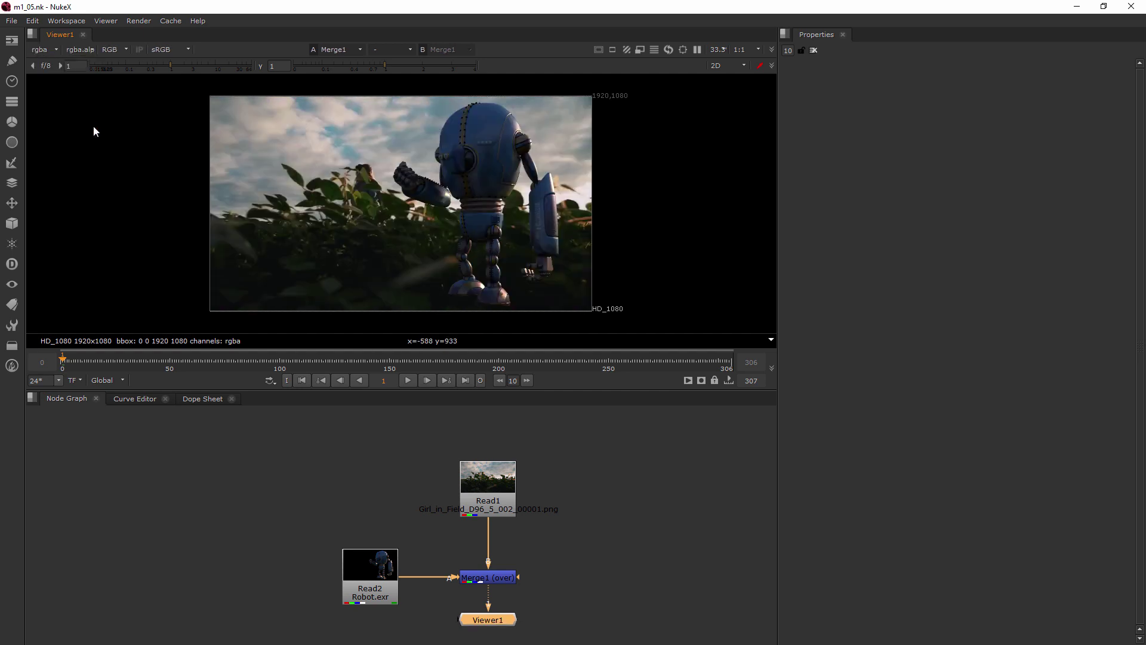
Step: View the alpha, red, green and blue channels of the merged image in turn and return the display to RGB
{"action": "left_click", "coordinate": [114, 51]}
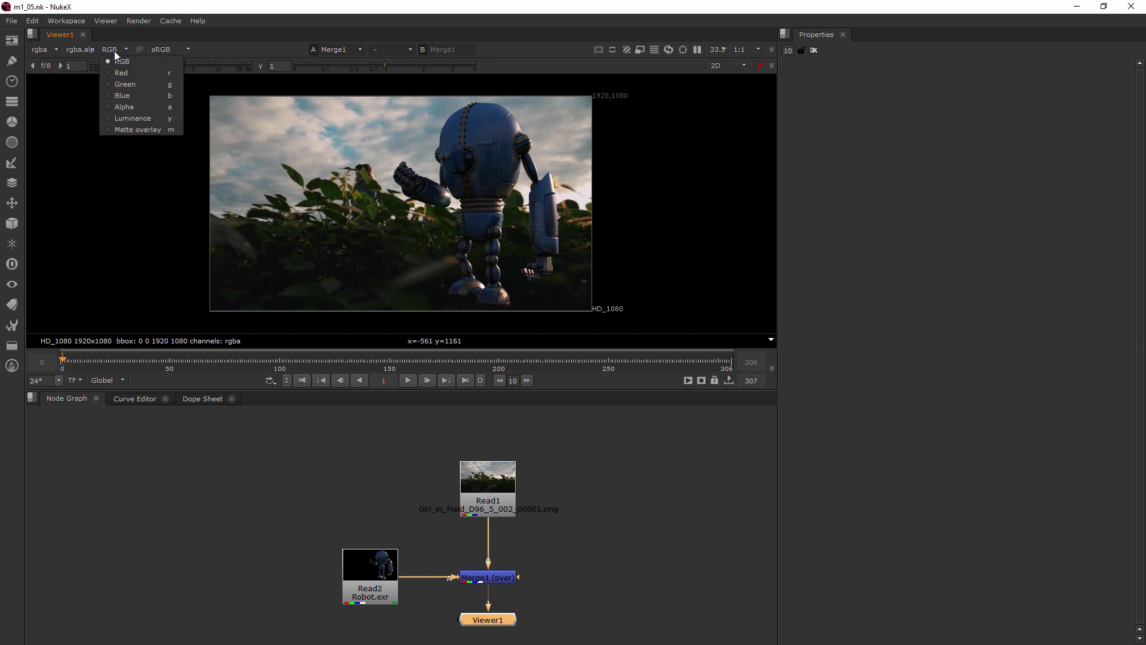
{"action": "left_click", "coordinate": [123, 108]}
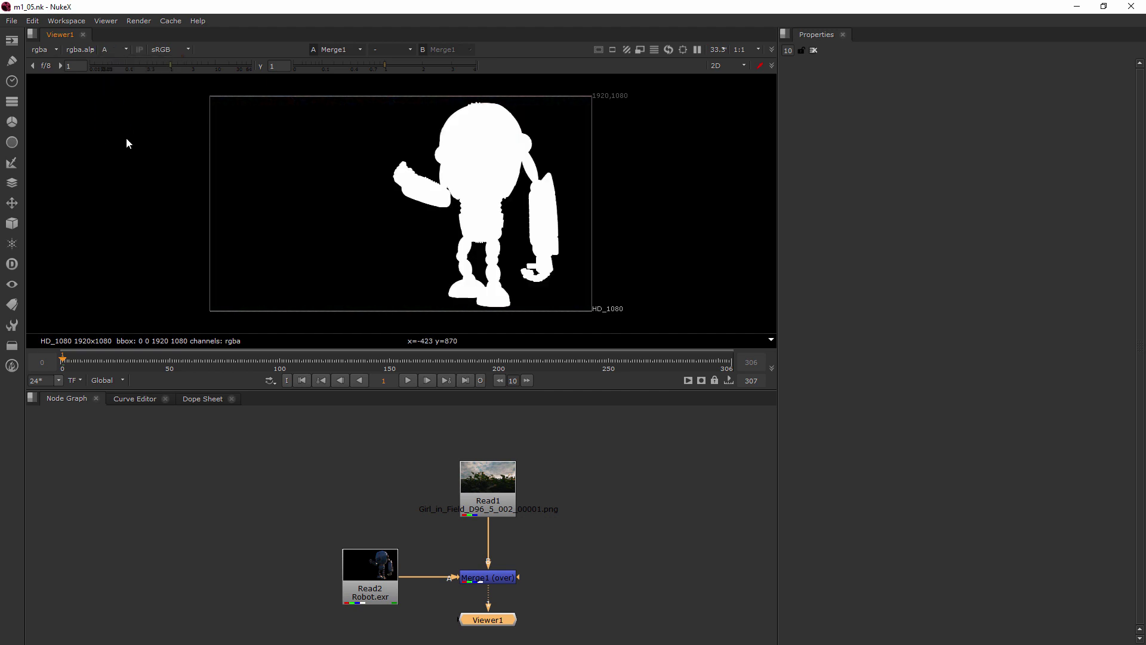
{"action": "left_click", "coordinate": [114, 50]}
{"action": "left_click", "coordinate": [118, 71]}
{"action": "left_click", "coordinate": [120, 52]}
{"action": "left_click", "coordinate": [120, 84]}
{"action": "left_click", "coordinate": [119, 51]}
{"action": "left_click", "coordinate": [119, 96]}
{"action": "left_click", "coordinate": [120, 49]}
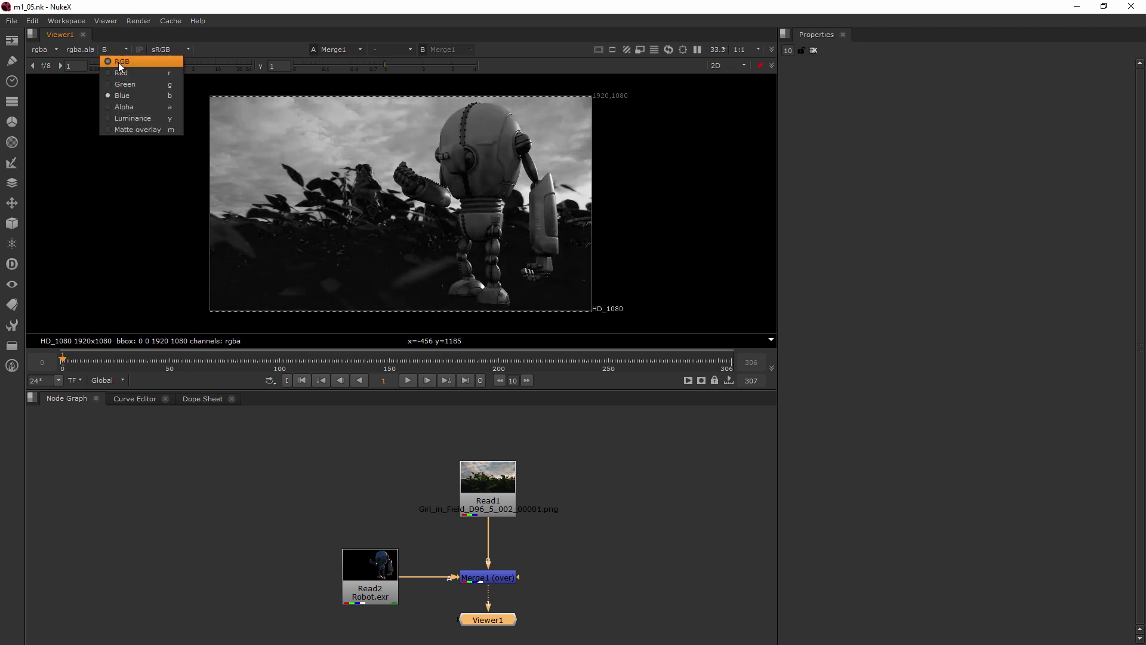
{"action": "left_click", "coordinate": [119, 62]}
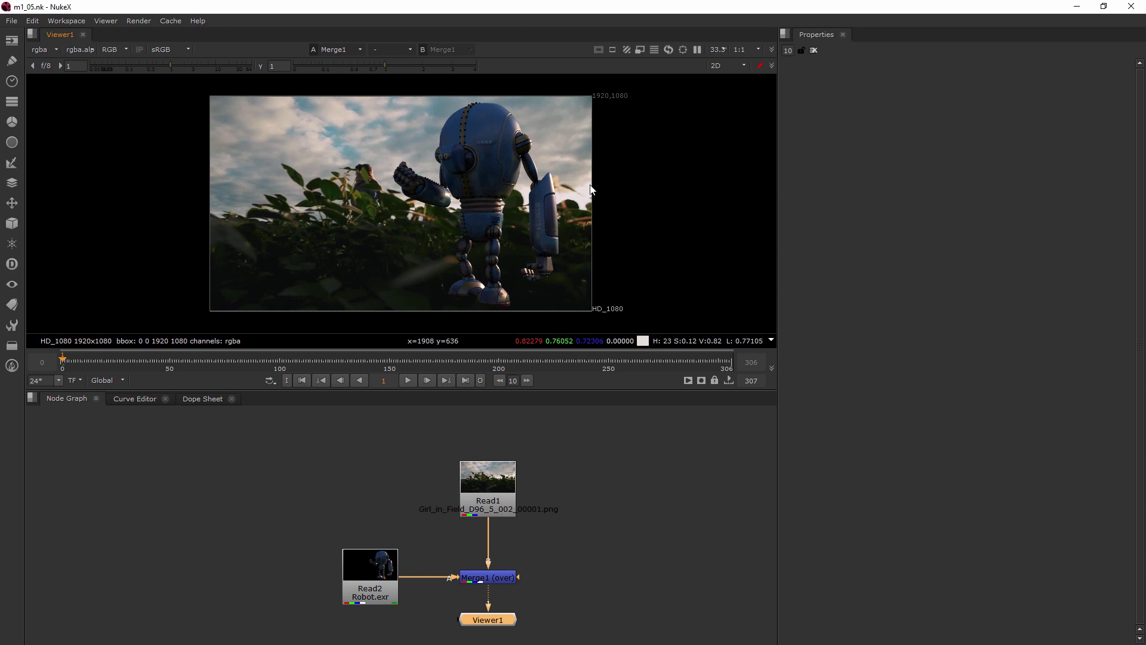